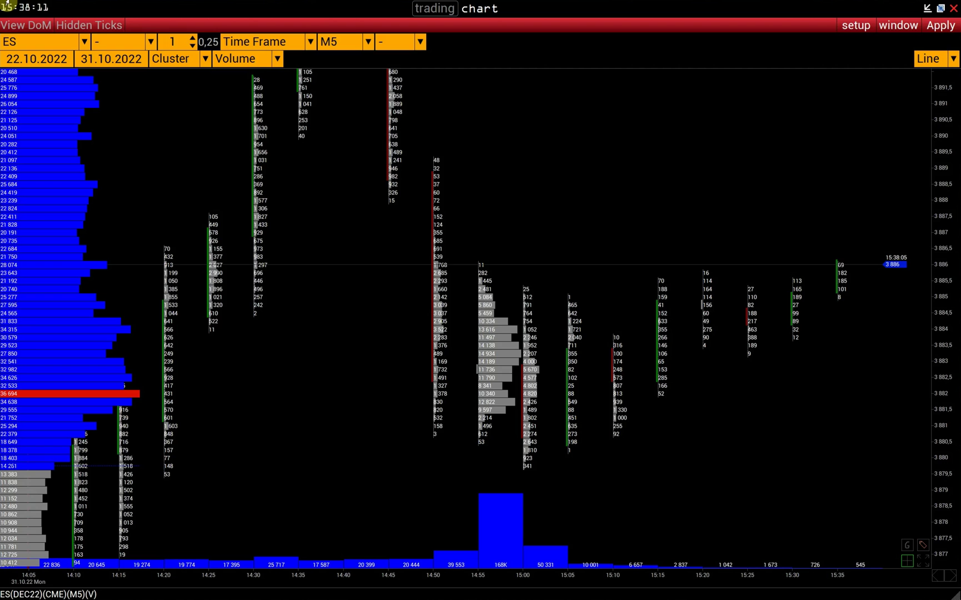
Switch the chart to Double Cluster with Sell on the left and Buy on the right, and widen the bars
{"action": "left_click", "coordinate": [186, 61]}
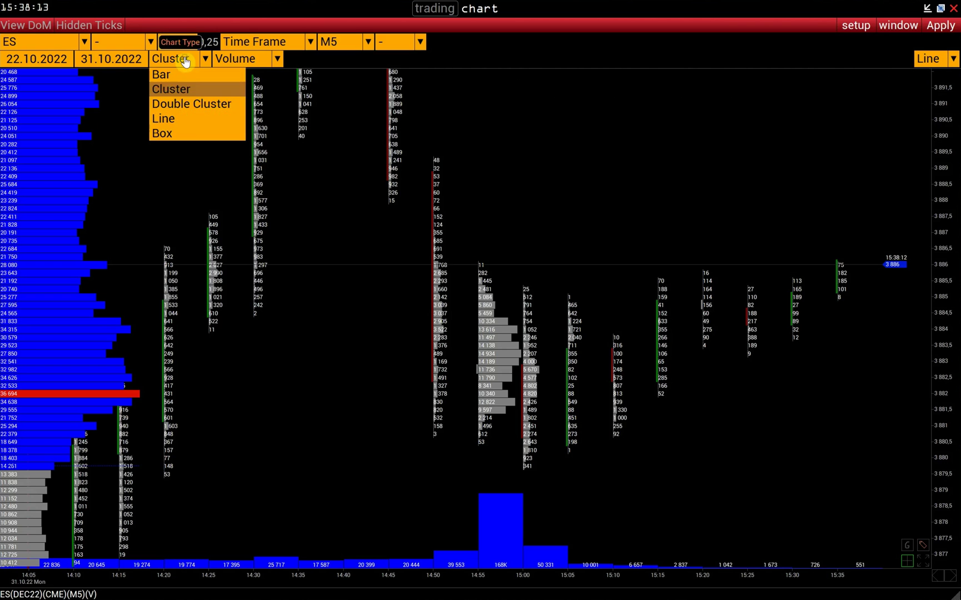
{"action": "left_click", "coordinate": [189, 102]}
{"action": "left_click", "coordinate": [232, 61]}
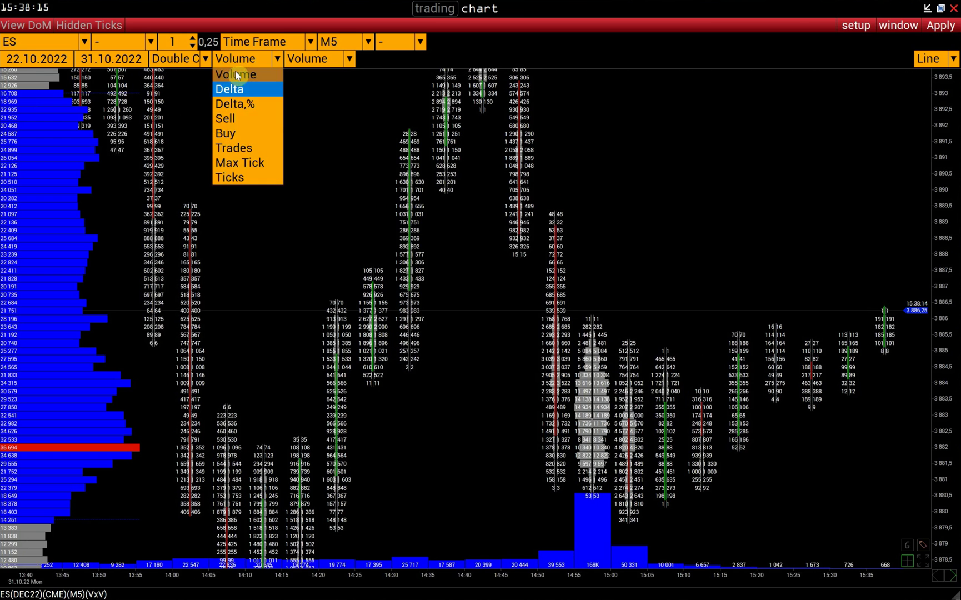
{"action": "left_click", "coordinate": [234, 119]}
{"action": "left_click", "coordinate": [311, 61]}
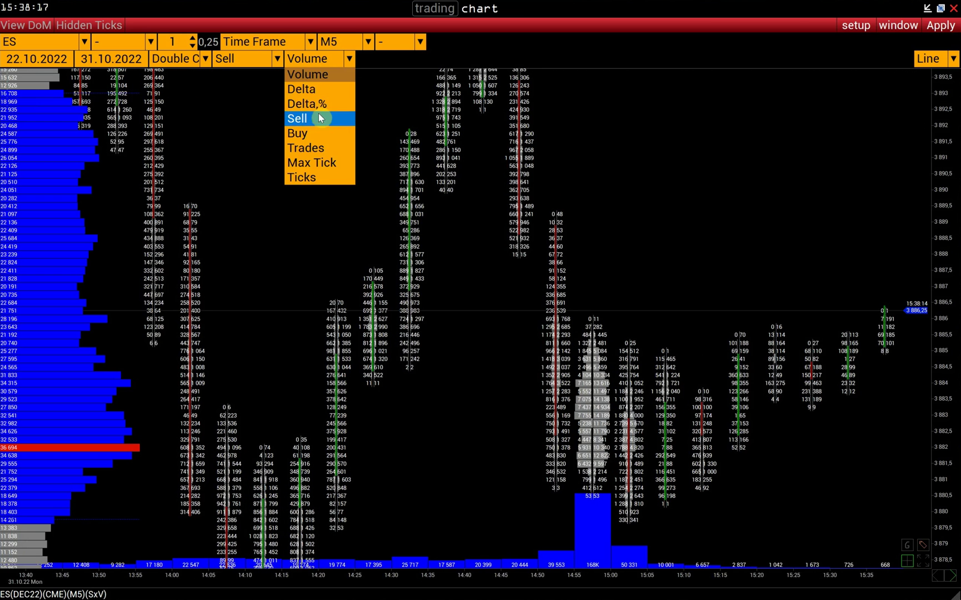
{"action": "left_click", "coordinate": [317, 133]}
{"action": "left_click_drag", "start_coordinate": [688, 580], "coordinate": [622, 580]}
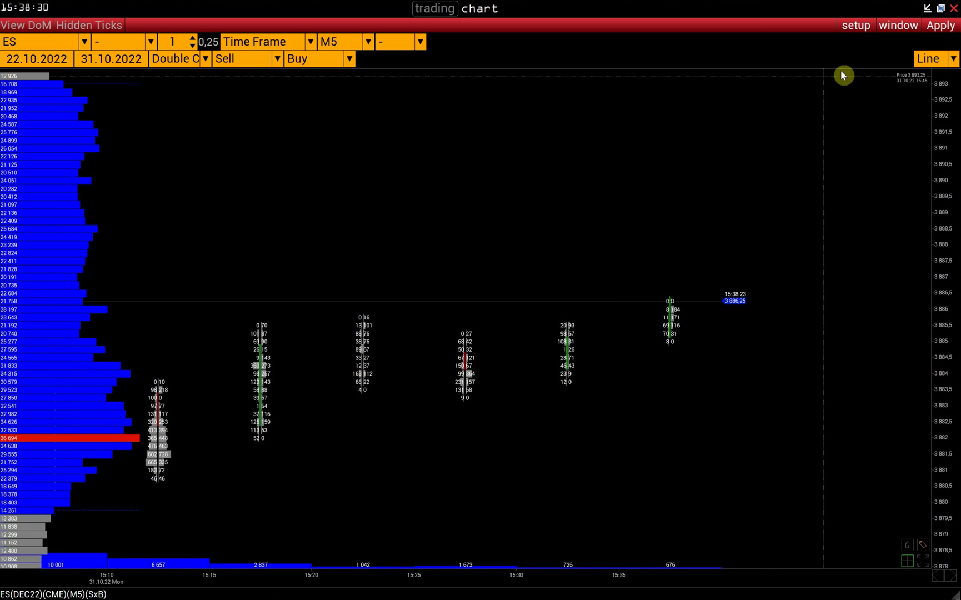
Turn on Buy-Sell Leader in the Cluster/Box settings with leader size 50% and apply
{"action": "left_click", "coordinate": [857, 25]}
{"action": "mouse_move", "coordinate": [830, 88]}
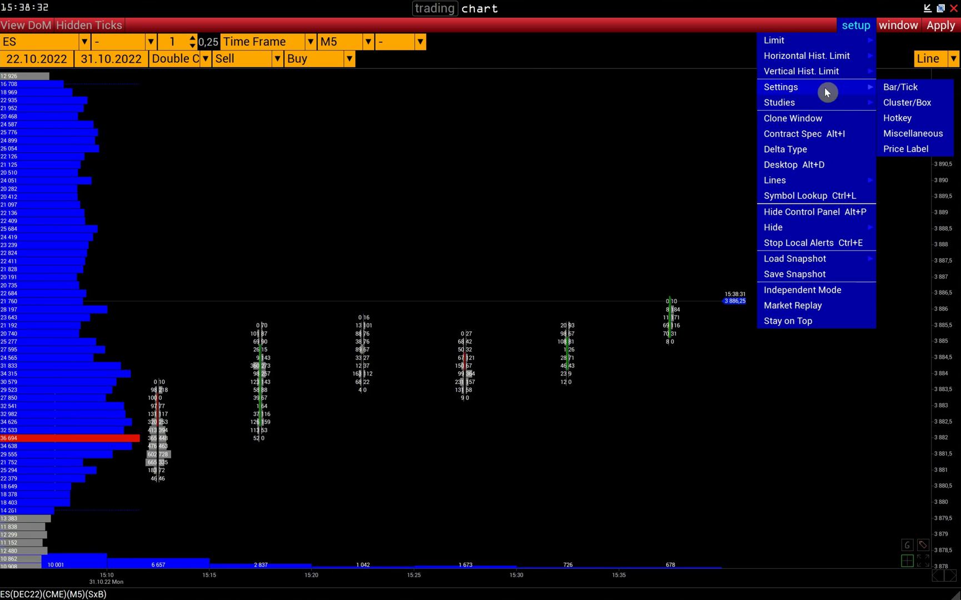
{"action": "left_click", "coordinate": [909, 104]}
{"action": "scroll", "coordinate": [550, 319], "scroll_direction": "down", "scroll_amount": 3}
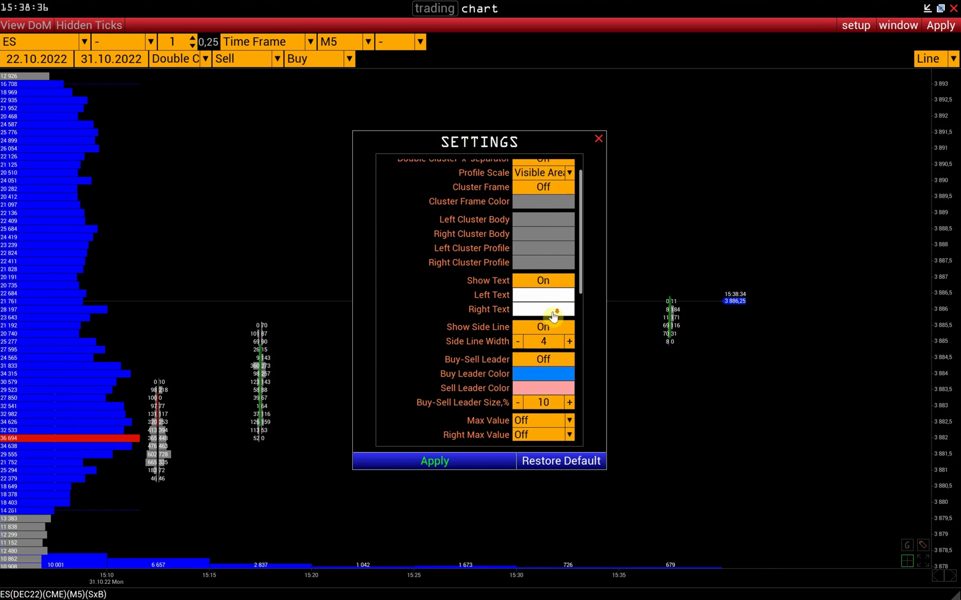
{"action": "scroll", "coordinate": [542, 324], "scroll_direction": "down", "scroll_amount": 1}
{"action": "left_click", "coordinate": [538, 327]}
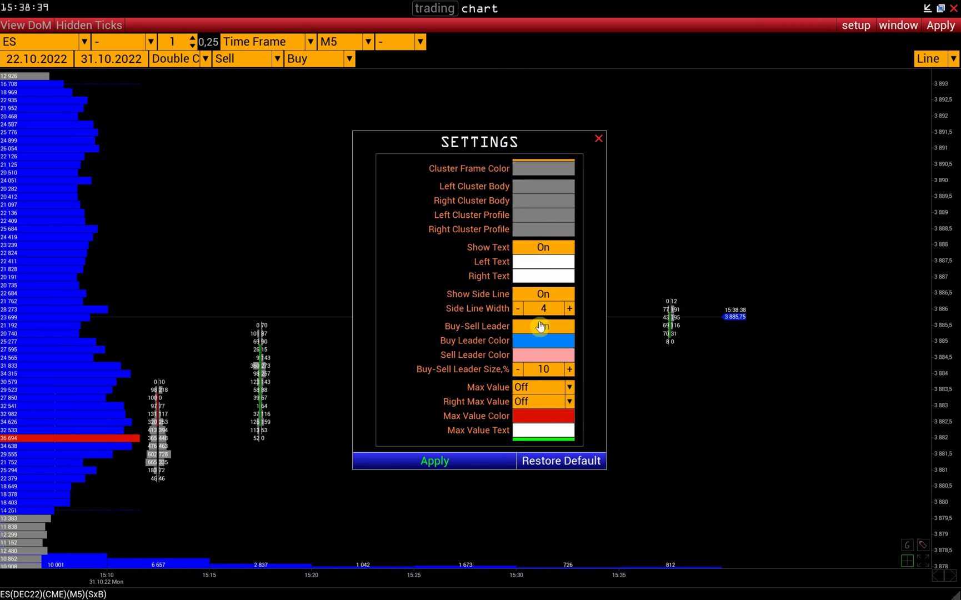
{"action": "double_click", "coordinate": [532, 370]}
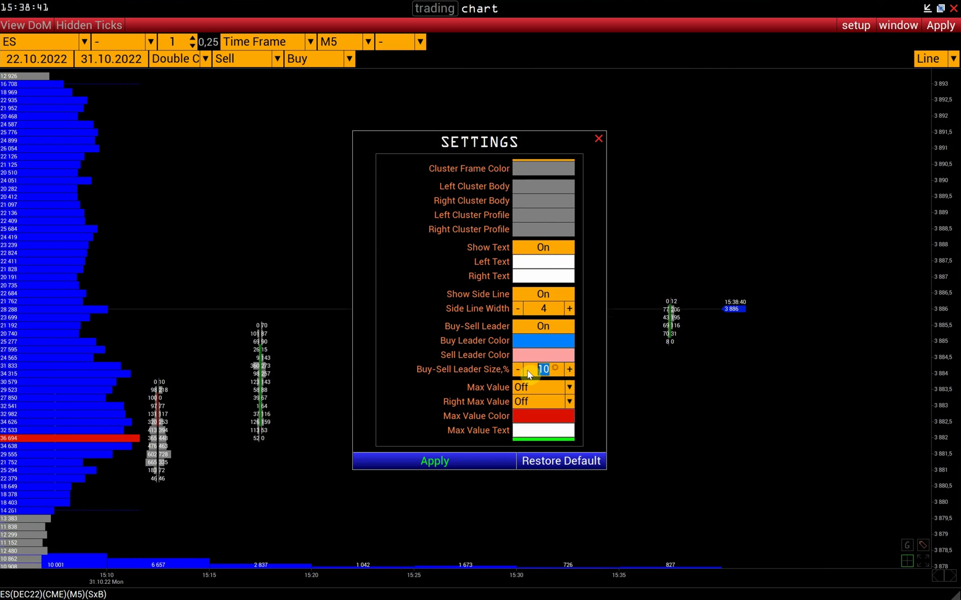
{"action": "type", "text": "50"}
{"action": "left_click", "coordinate": [463, 466]}
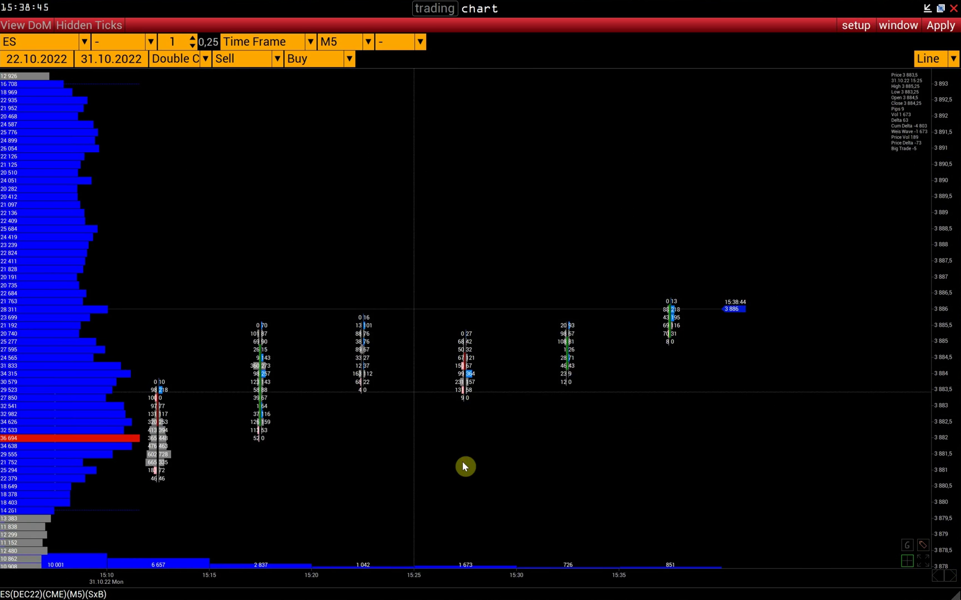
Pan to older bars, stretch the time axis, and scroll back to the 14:05 bars
{"action": "left_click_drag", "start_coordinate": [462, 461], "coordinate": [812, 437]}
{"action": "left_click_drag", "start_coordinate": [602, 586], "coordinate": [568, 581]}
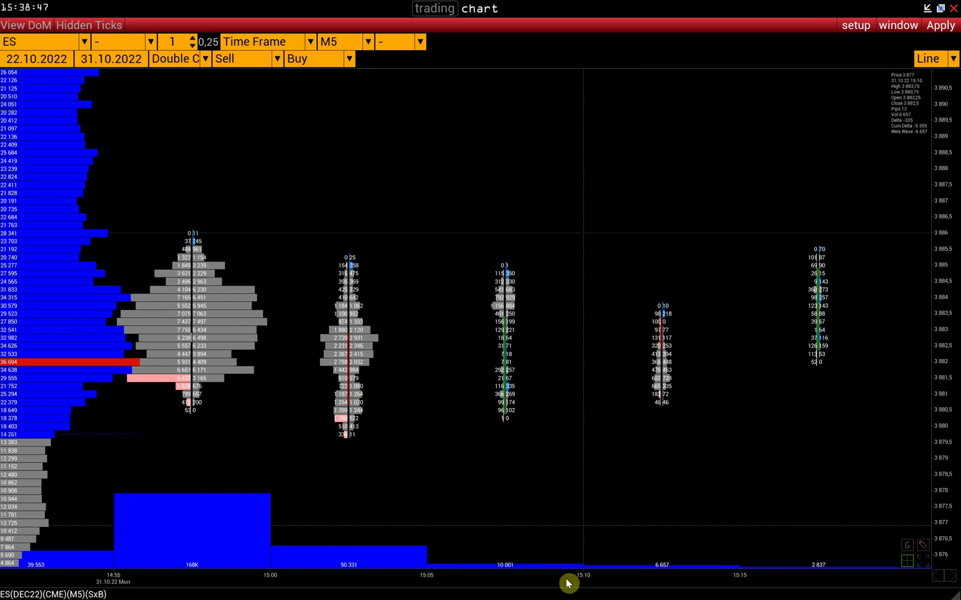
{"action": "scroll", "coordinate": [487, 243], "scroll_direction": "up", "scroll_amount": 5}
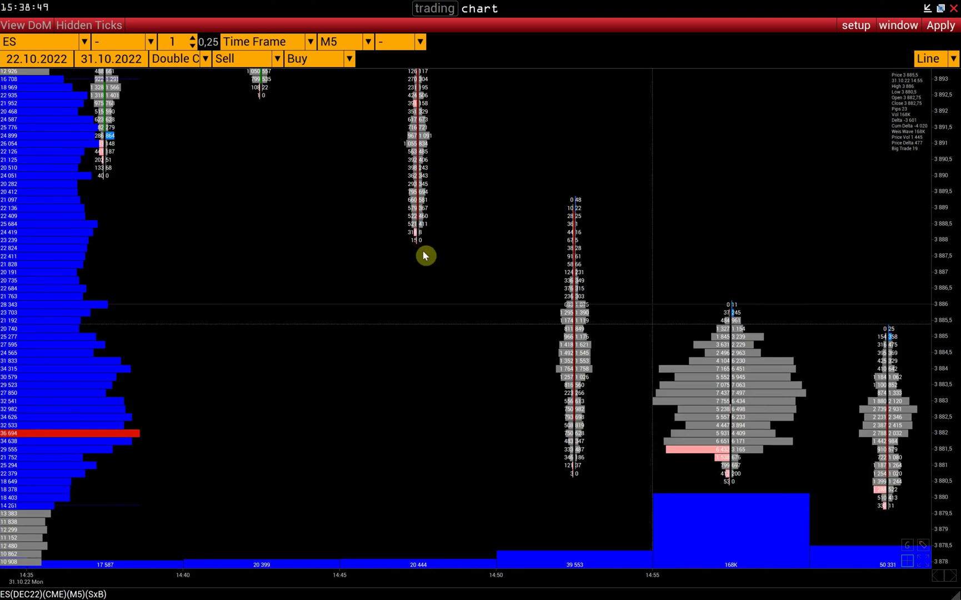
{"action": "scroll", "coordinate": [760, 329], "scroll_direction": "up", "scroll_amount": 1}
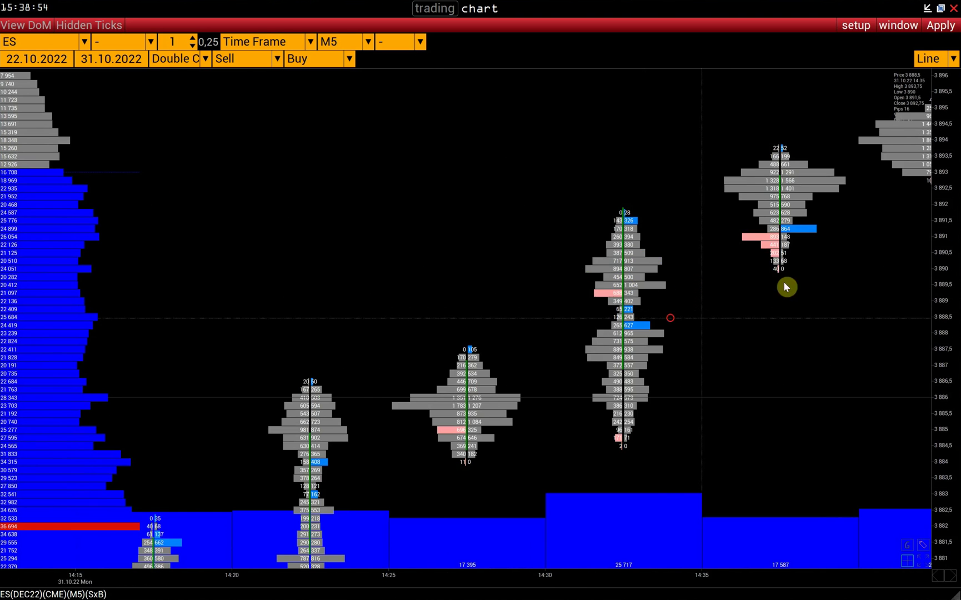
{"action": "scroll", "coordinate": [787, 283], "scroll_direction": "up", "scroll_amount": 1}
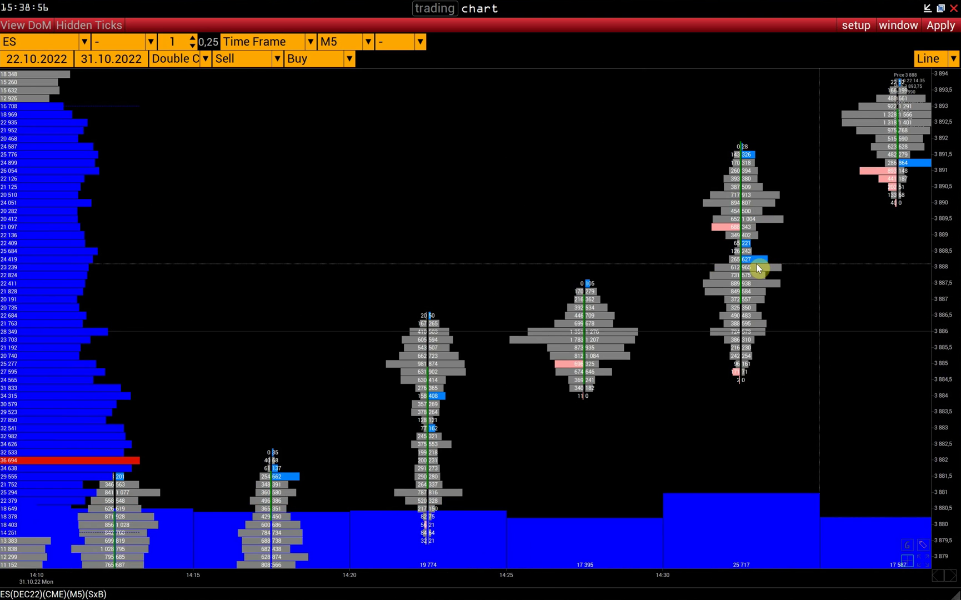
{"action": "scroll", "coordinate": [711, 239], "scroll_direction": "up", "scroll_amount": 1}
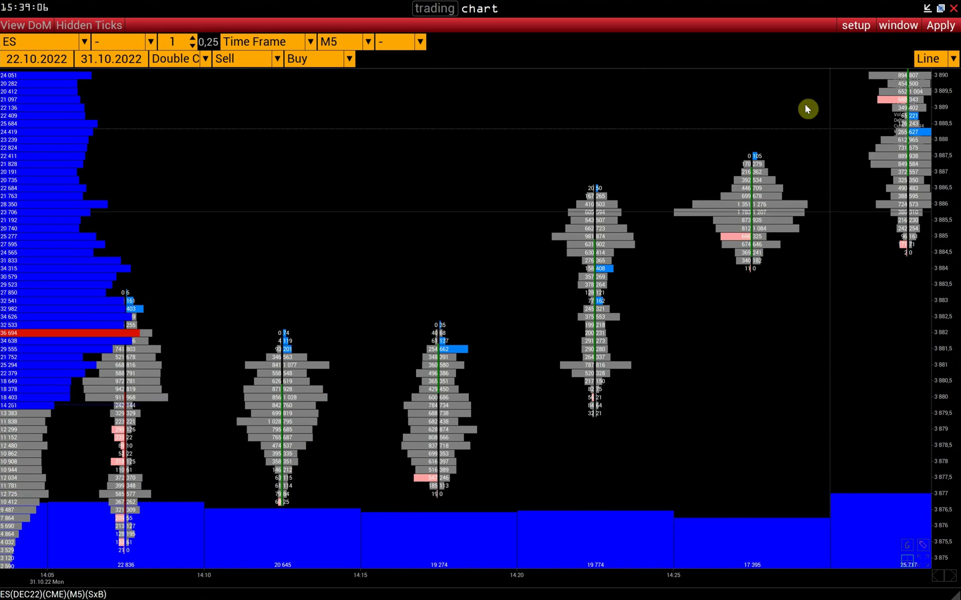
Look at the Sell/Buy Imbalance limit settings and close them unchanged
{"action": "left_click", "coordinate": [855, 25]}
{"action": "left_click", "coordinate": [786, 148]}
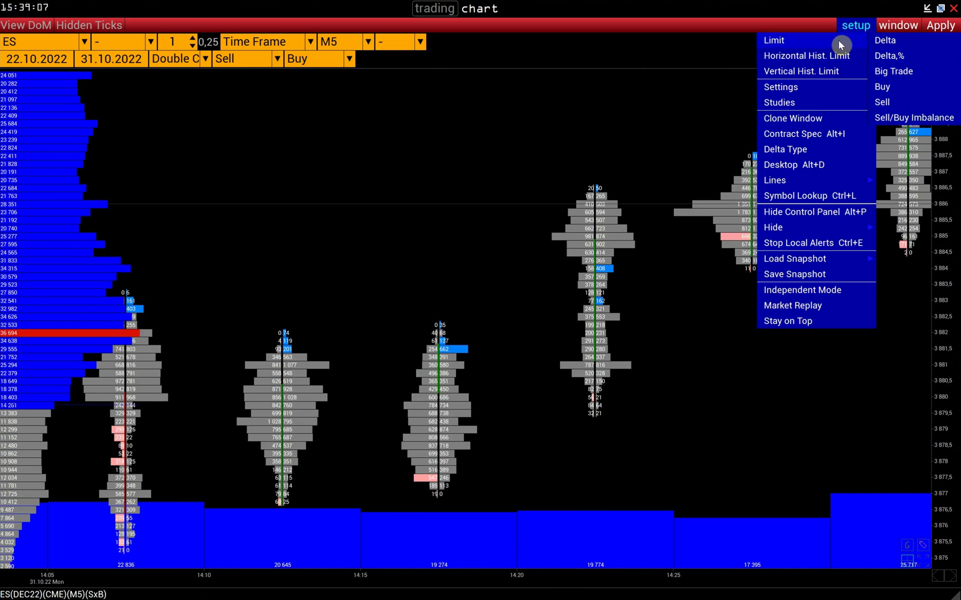
{"action": "left_click", "coordinate": [896, 119]}
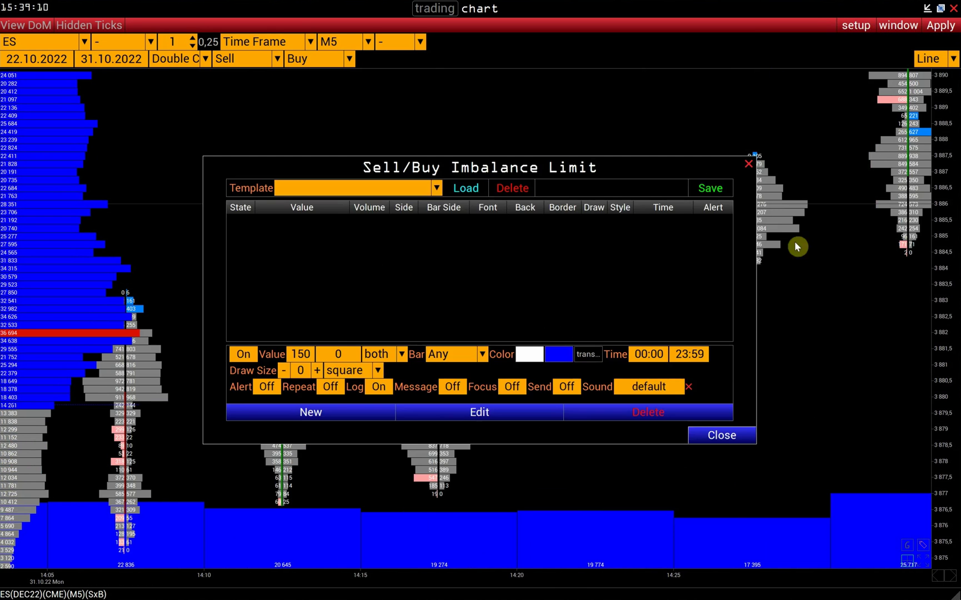
{"action": "left_click", "coordinate": [750, 160]}
Turn Buy-Sell Leader off in the Cluster/Box settings and apply
{"action": "left_click", "coordinate": [869, 31]}
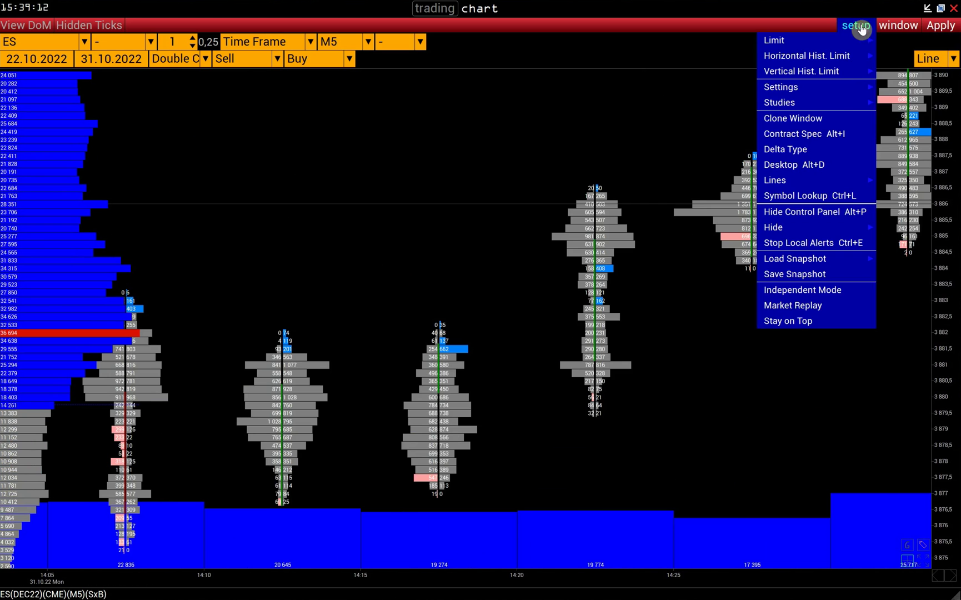
{"action": "mouse_move", "coordinate": [843, 84]}
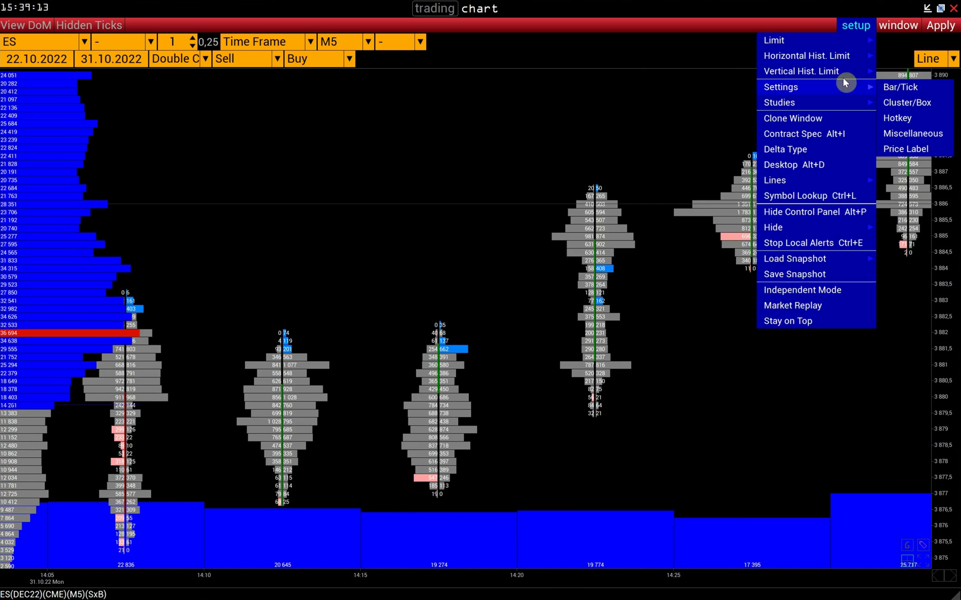
{"action": "left_click", "coordinate": [896, 102]}
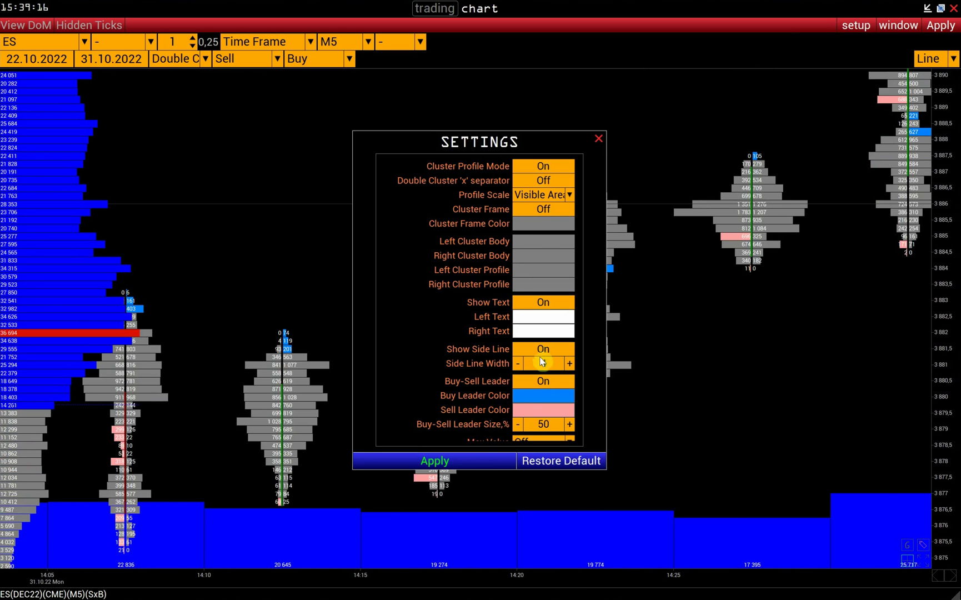
{"action": "left_click", "coordinate": [542, 382]}
{"action": "left_click", "coordinate": [484, 466]}
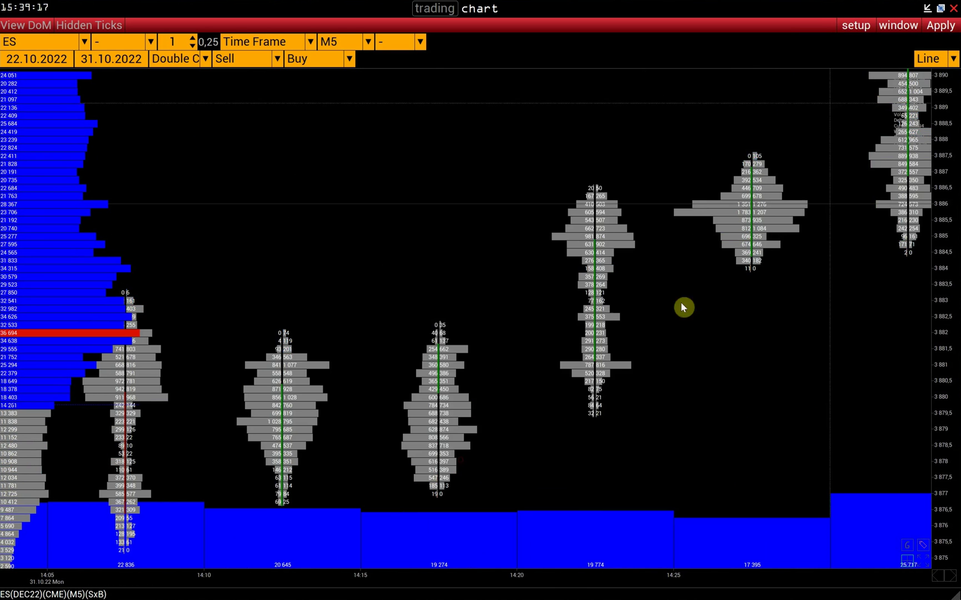
Bring up the Sell/Buy Imbalance limit settings from the Limit menu
{"action": "left_click", "coordinate": [854, 27]}
{"action": "mouse_move", "coordinate": [843, 43]}
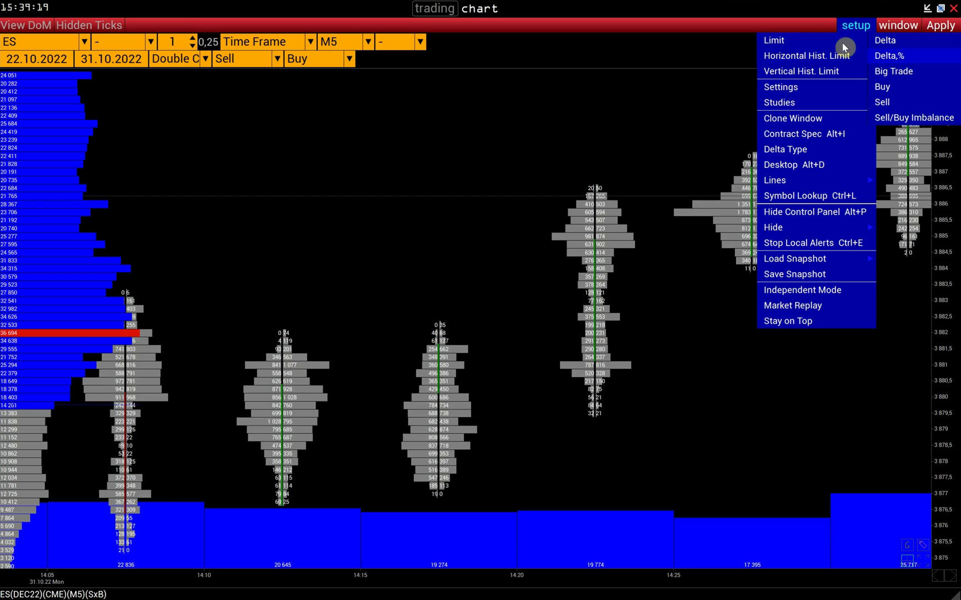
{"action": "left_click", "coordinate": [905, 117]}
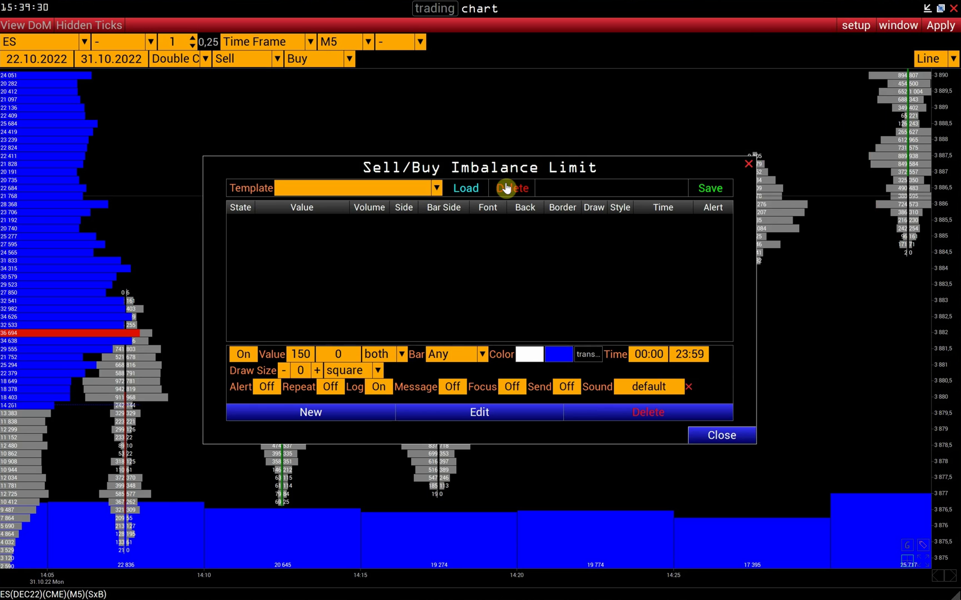
Replace the imbalance Value 150 with 200
{"action": "double_click", "coordinate": [308, 354]}
{"action": "type", "text": "2003"}
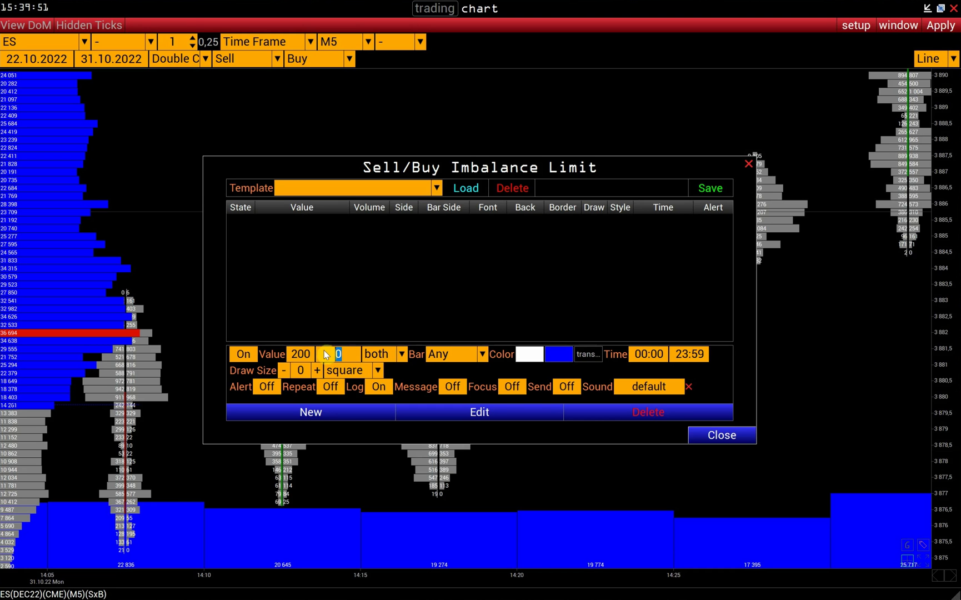
Add a sell imbalance rule at value 200, volume 500, with red background and border
{"action": "left_click", "coordinate": [309, 354]}
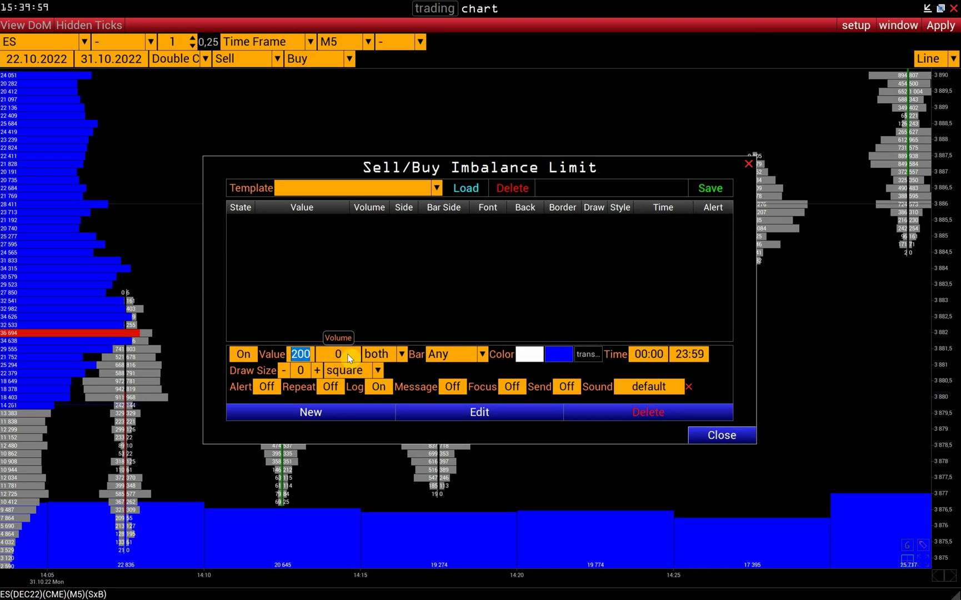
{"action": "left_click", "coordinate": [322, 356]}
{"action": "type", "text": "00"}
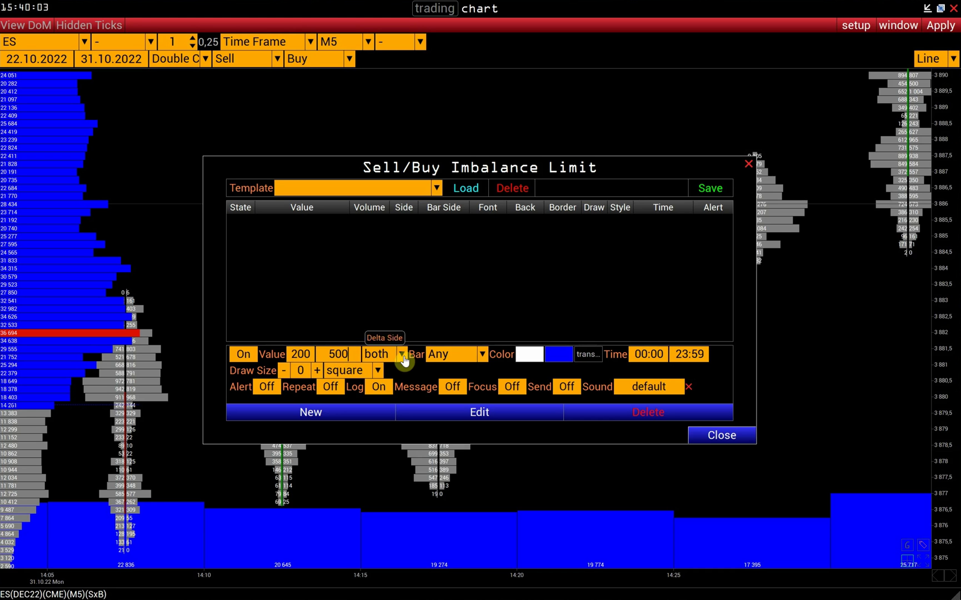
{"action": "left_click", "coordinate": [402, 356]}
{"action": "left_click", "coordinate": [380, 400]}
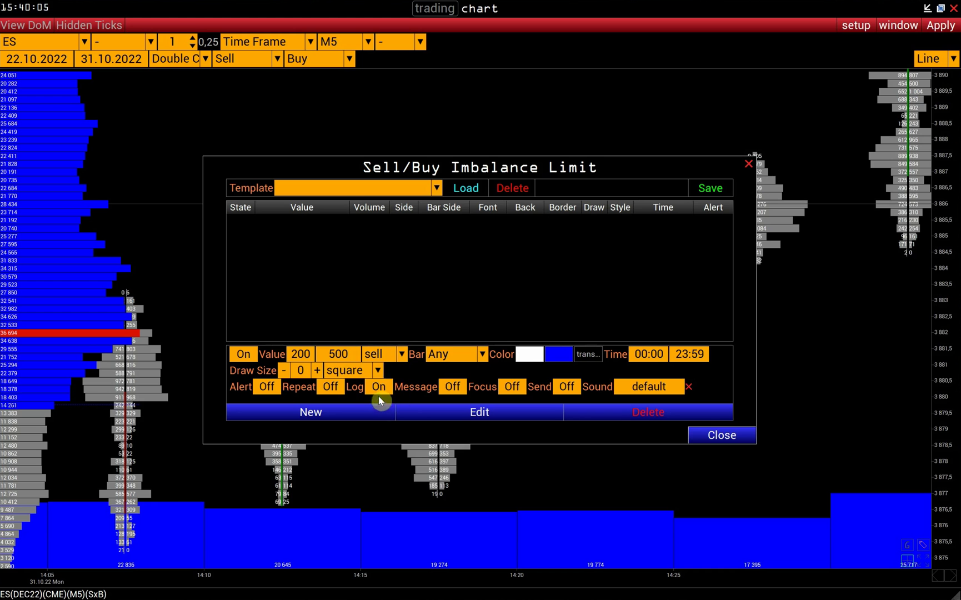
{"action": "left_click", "coordinate": [553, 355]}
{"action": "left_click", "coordinate": [431, 271]}
{"action": "left_click", "coordinate": [586, 355]}
{"action": "left_click", "coordinate": [427, 272]}
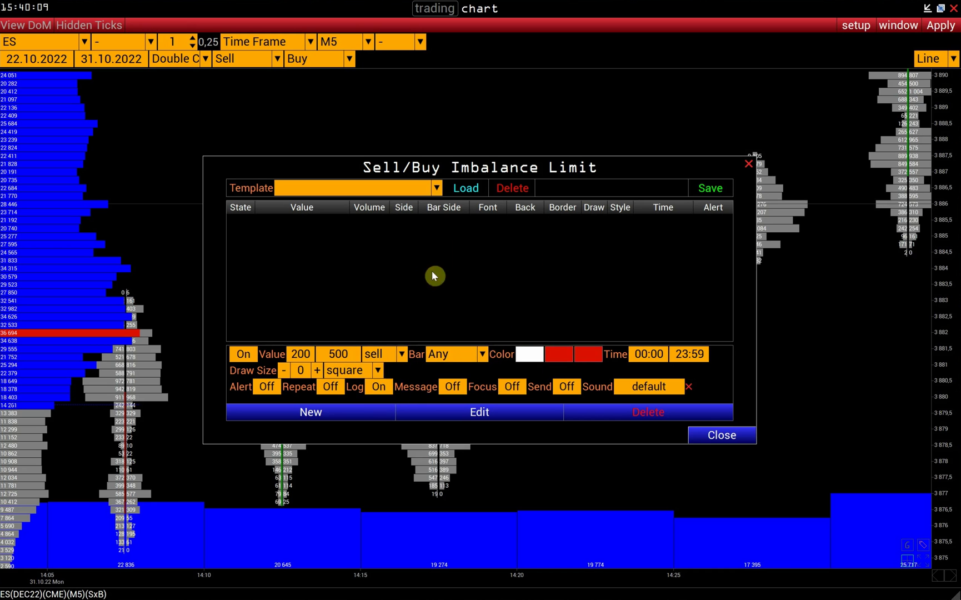
{"action": "left_click", "coordinate": [362, 414]}
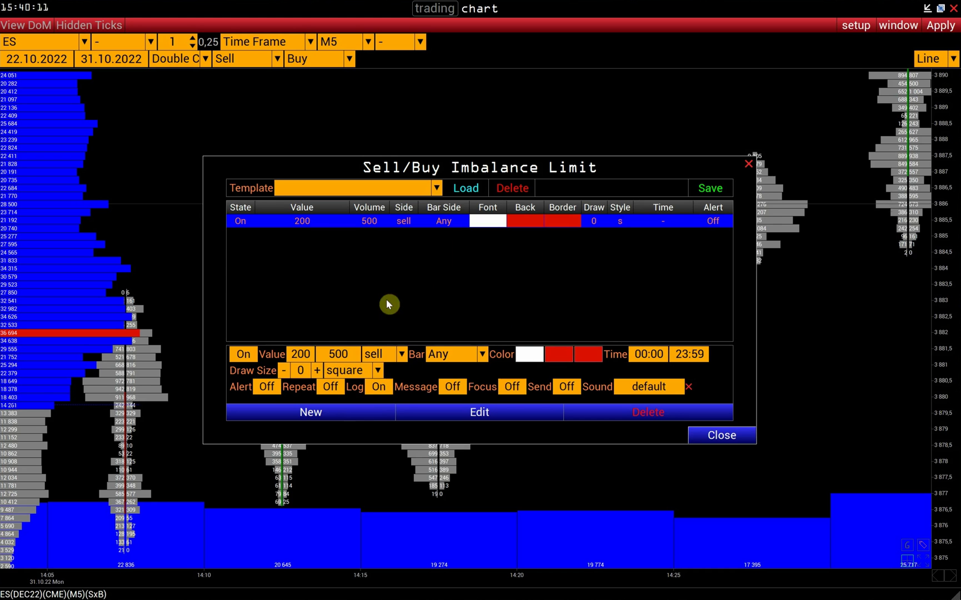
Add a buy imbalance rule with green background and border and grey text
{"action": "left_click", "coordinate": [377, 354]}
{"action": "left_click", "coordinate": [379, 383]}
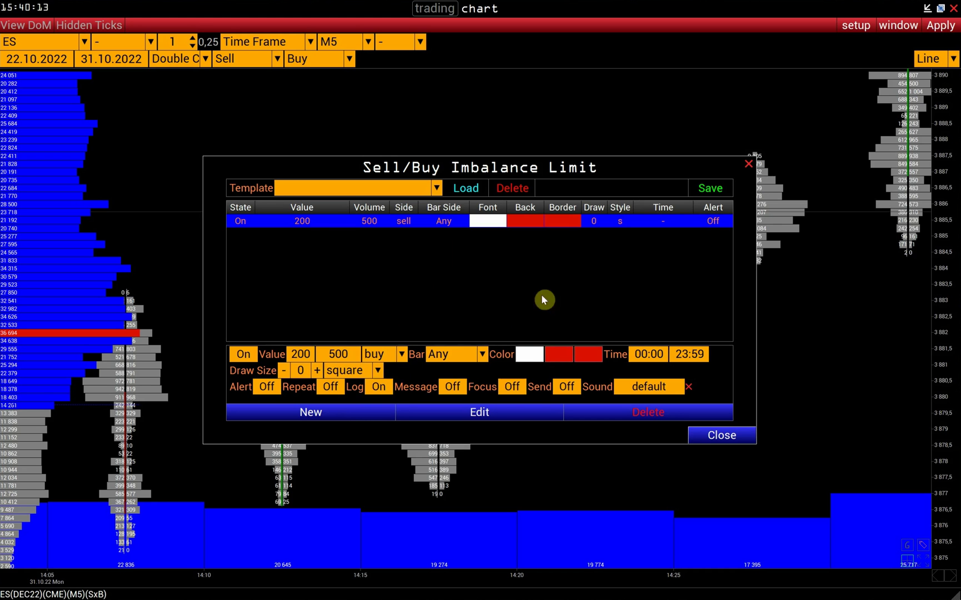
{"action": "left_click", "coordinate": [552, 355]}
{"action": "left_click", "coordinate": [473, 286]}
{"action": "left_click", "coordinate": [592, 357]}
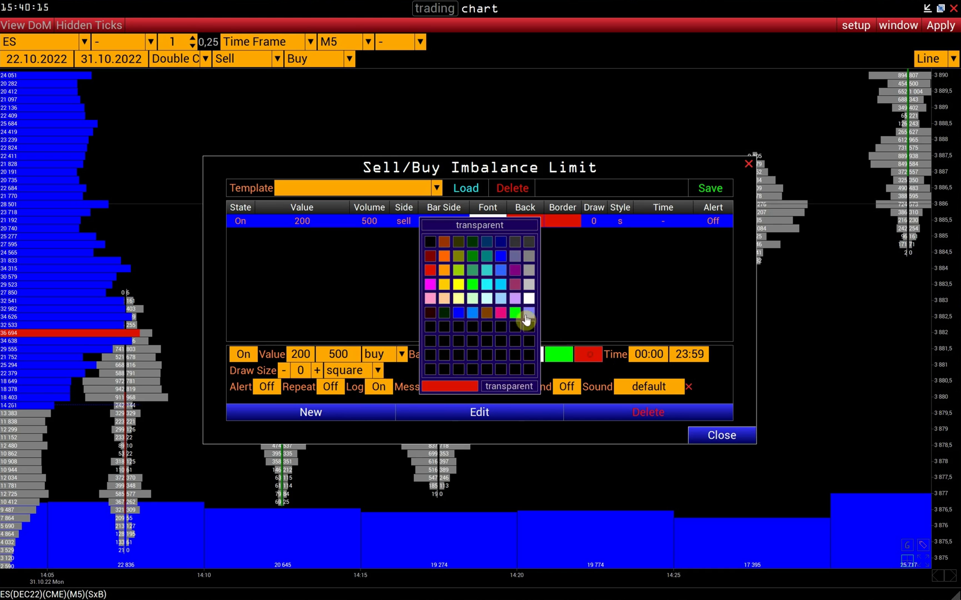
{"action": "left_click", "coordinate": [472, 284]}
{"action": "left_click", "coordinate": [532, 354]}
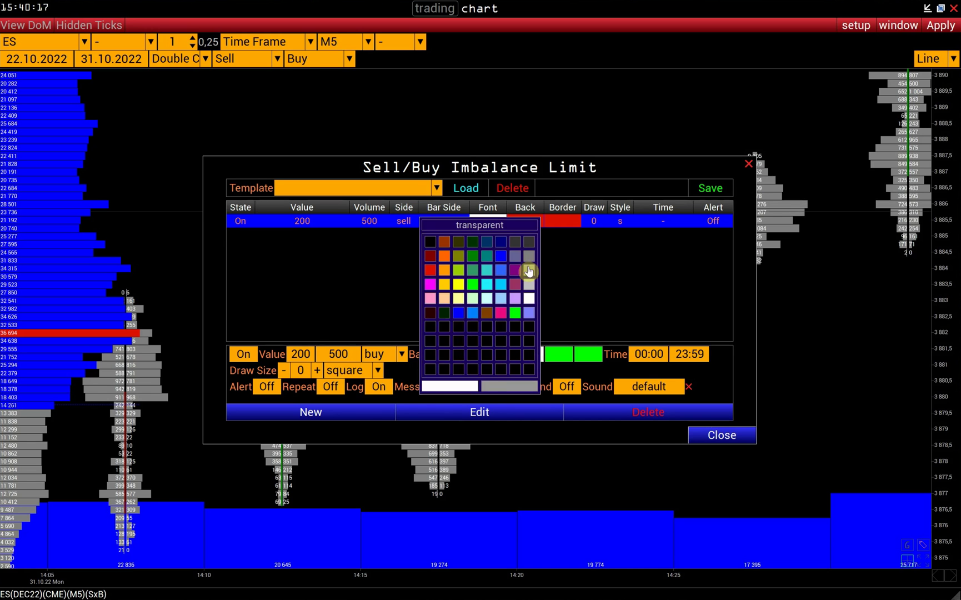
{"action": "left_click", "coordinate": [529, 271]}
{"action": "left_click", "coordinate": [370, 412]}
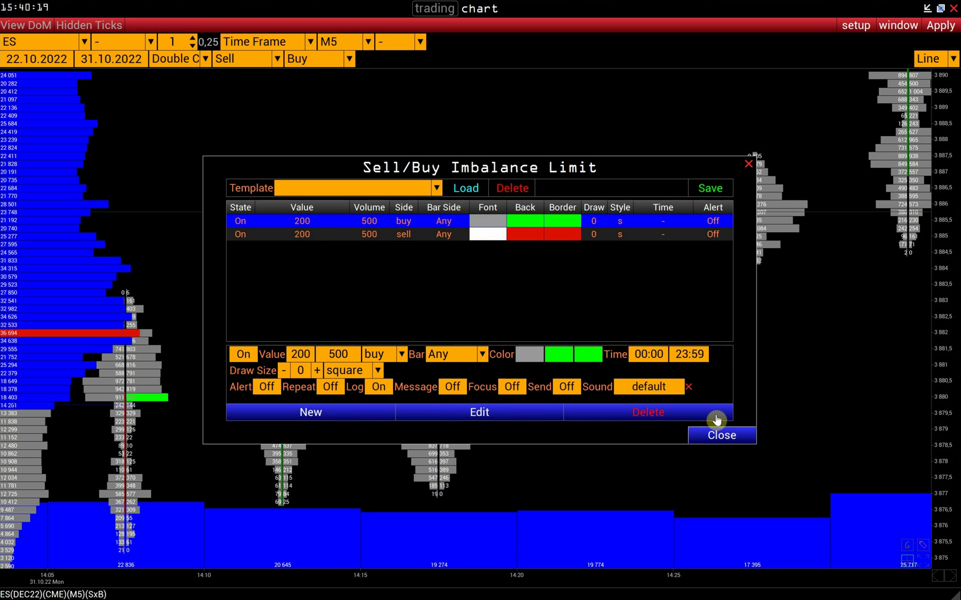
Close the imbalance dialog and zoom into the 13:40–13:50 bars to see the highlights
{"action": "left_click", "coordinate": [719, 443]}
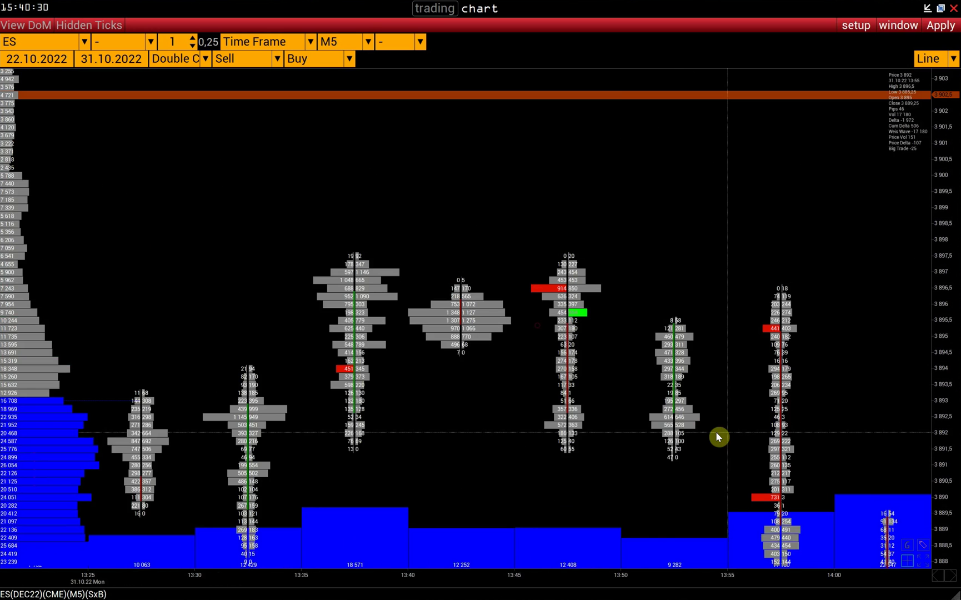
{"action": "left_click_drag", "start_coordinate": [661, 592], "coordinate": [573, 583]}
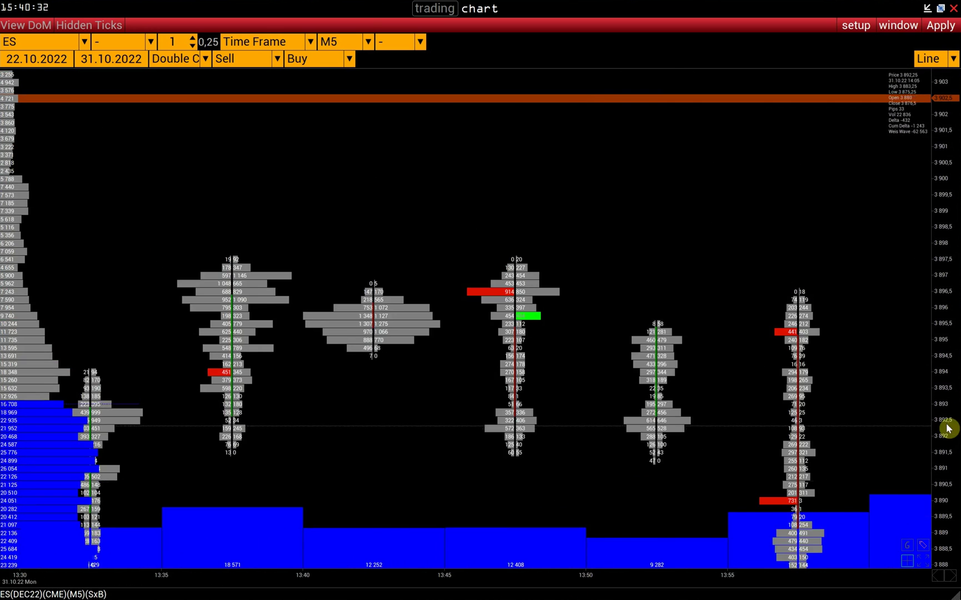
{"action": "scroll", "coordinate": [777, 468], "scroll_direction": "up", "scroll_amount": 3}
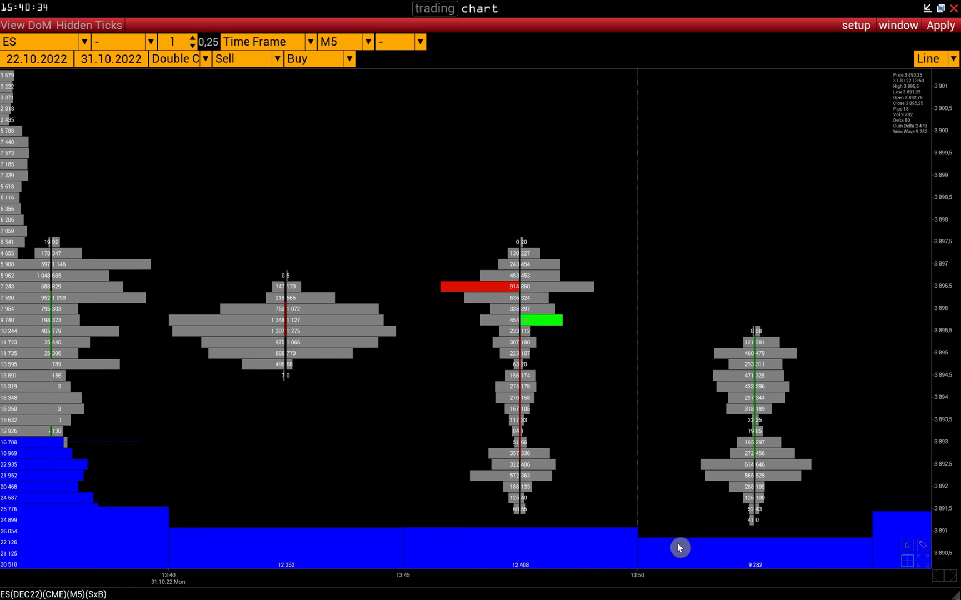
{"action": "scroll", "coordinate": [670, 466], "scroll_direction": "up", "scroll_amount": 1}
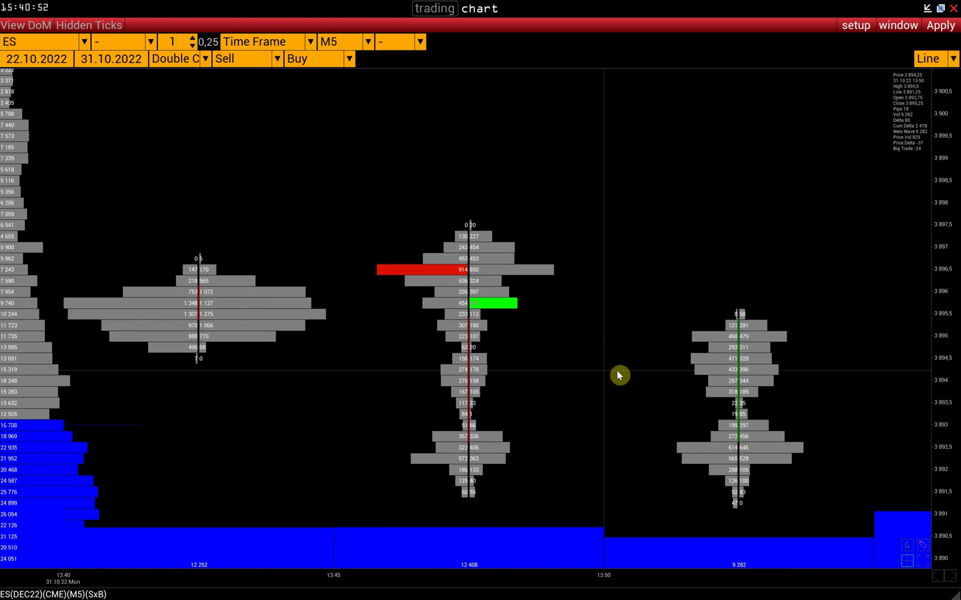
Change the left cluster value from Sell to Delta,% and the right one from Buy to Volume
{"action": "left_click", "coordinate": [248, 60]}
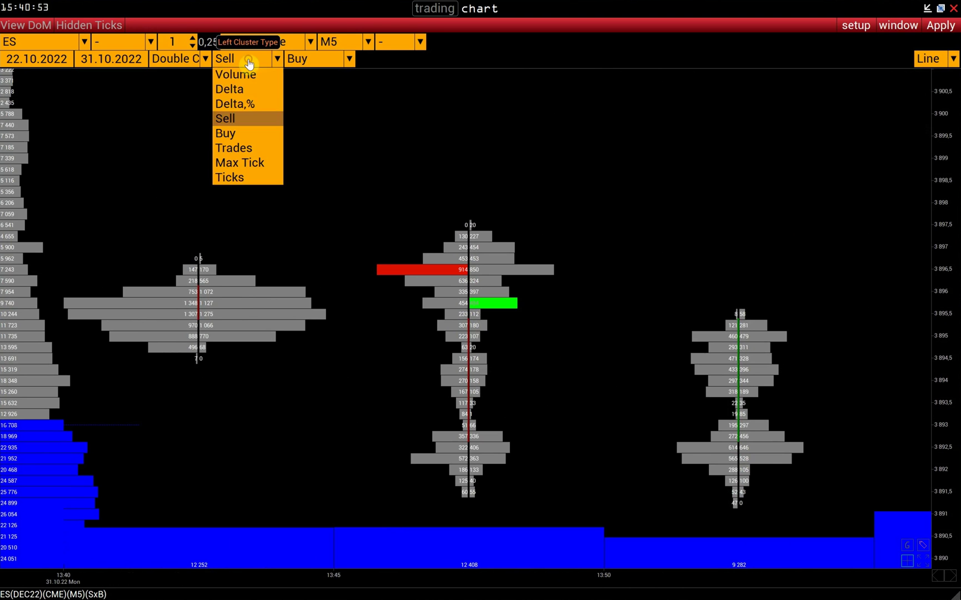
{"action": "left_click", "coordinate": [247, 90]}
{"action": "left_click", "coordinate": [268, 60]}
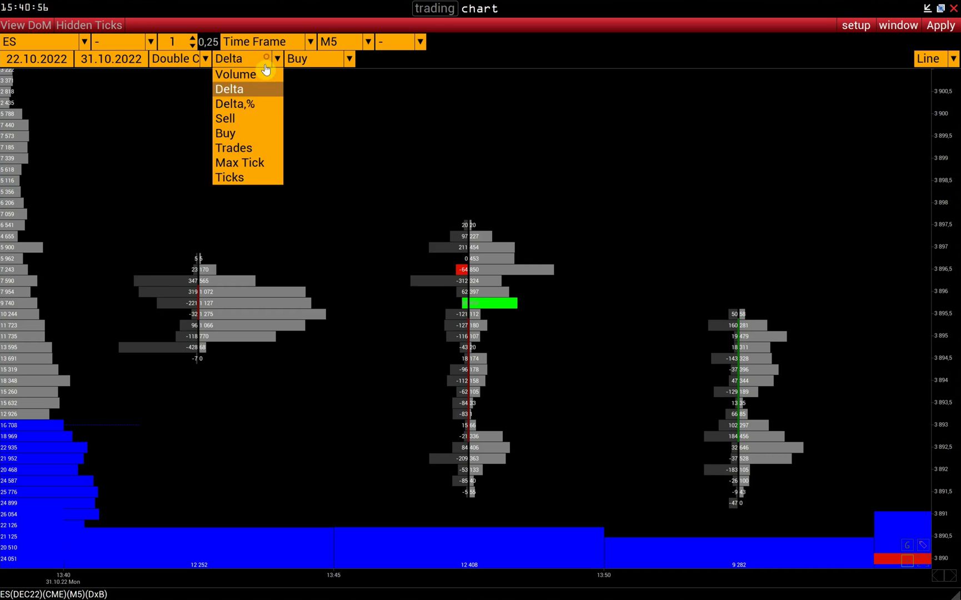
{"action": "left_click", "coordinate": [251, 102]}
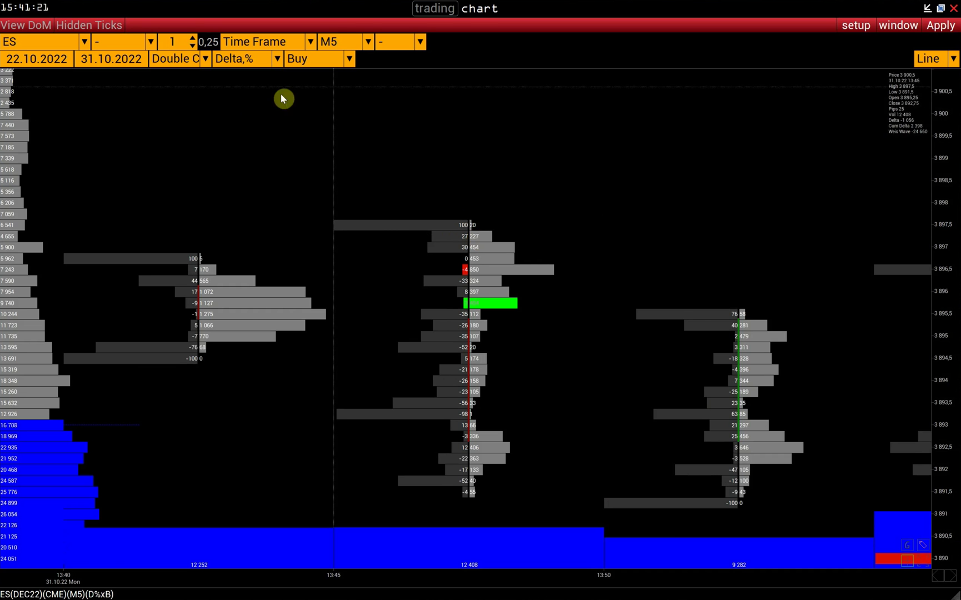
{"action": "left_click", "coordinate": [246, 60]}
{"action": "left_click", "coordinate": [236, 90]}
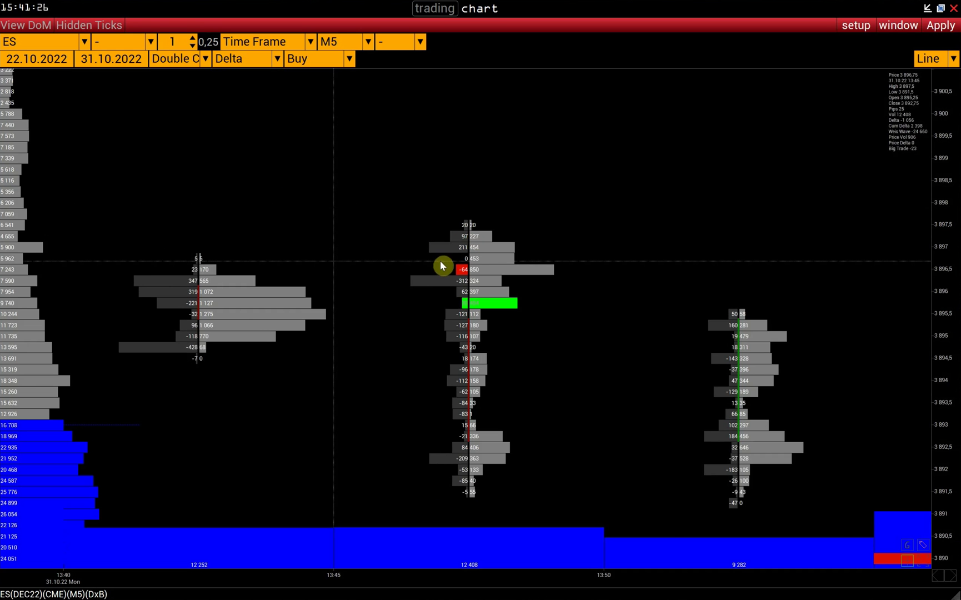
{"action": "left_click", "coordinate": [251, 59]}
{"action": "left_click", "coordinate": [262, 104]}
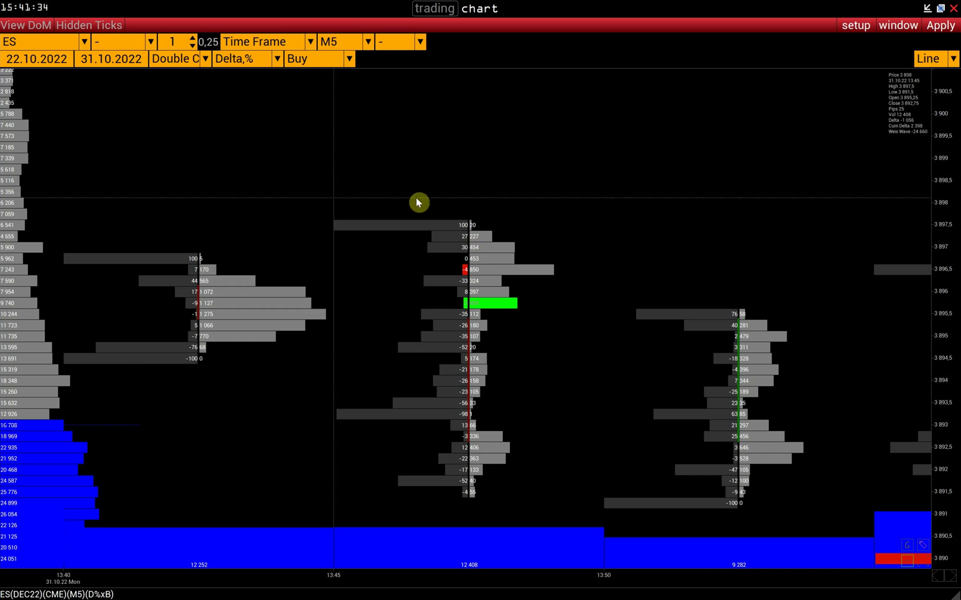
{"action": "left_click", "coordinate": [300, 60]}
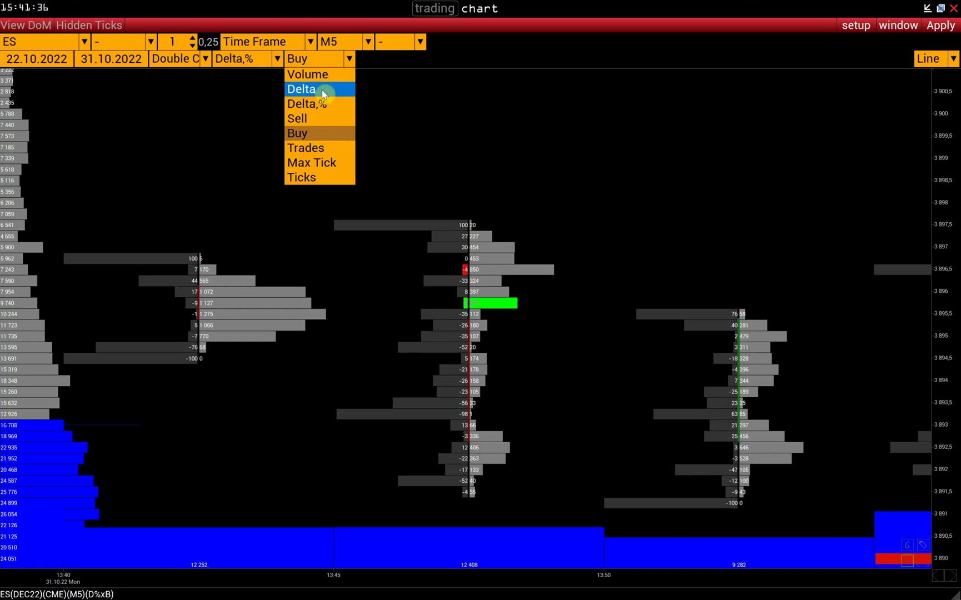
{"action": "left_click", "coordinate": [309, 74]}
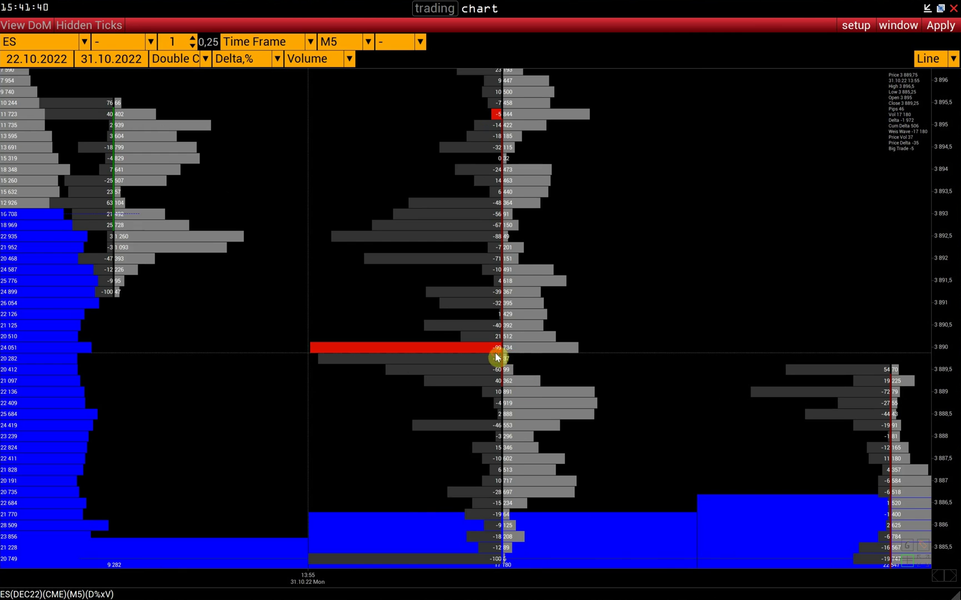
Drag the chart rightward until the 13:30 and 13:35 footprints are visible
{"action": "left_click_drag", "start_coordinate": [499, 356], "coordinate": [511, 356]}
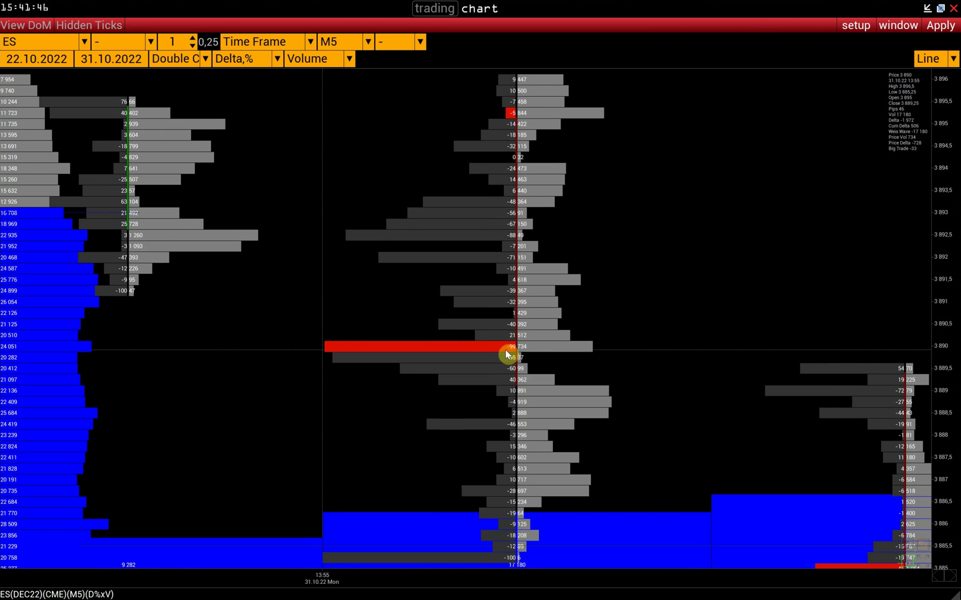
{"action": "left_click_drag", "start_coordinate": [506, 350], "coordinate": [746, 334]}
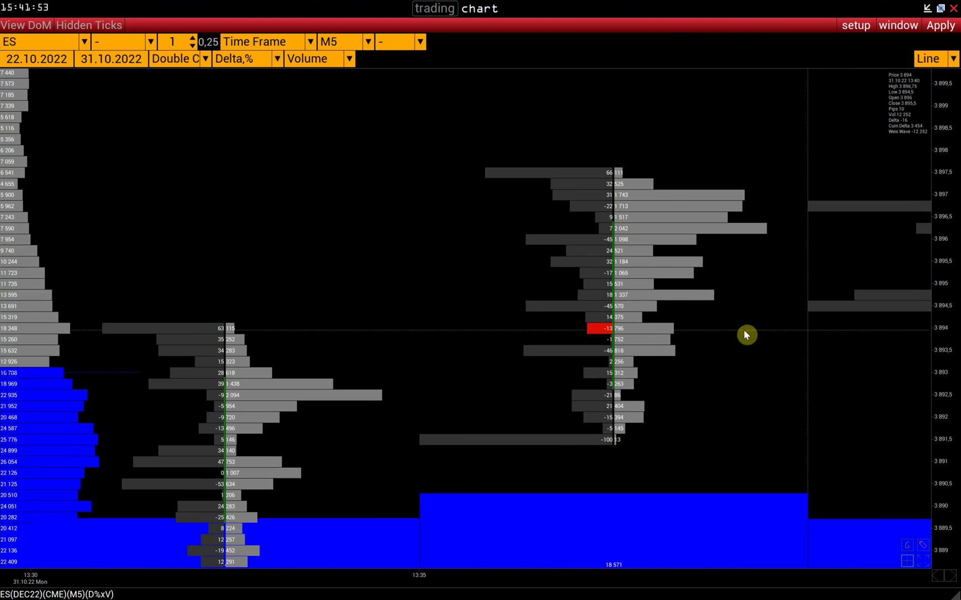
{"action": "left_click_drag", "start_coordinate": [667, 193], "coordinate": [663, 196]}
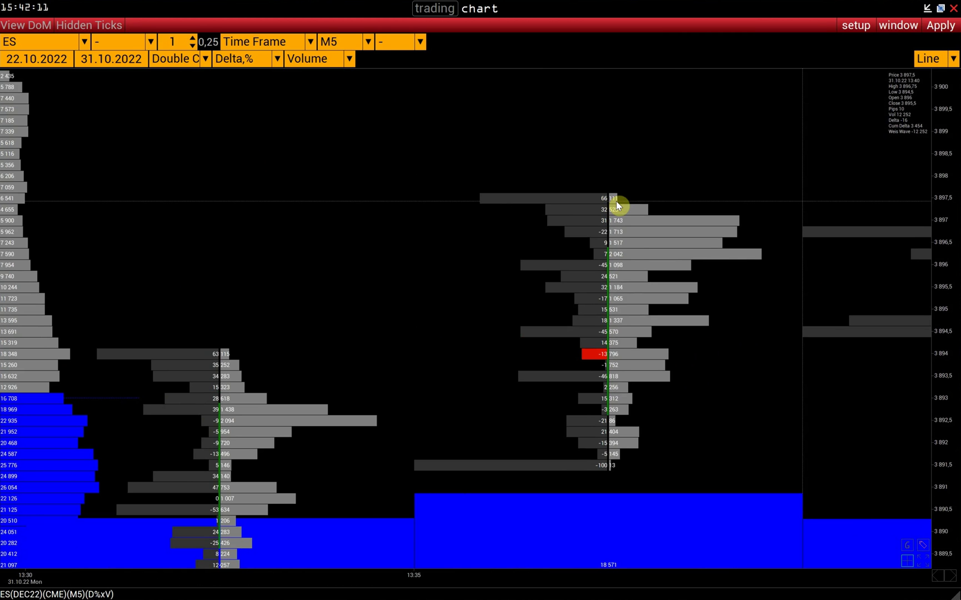
In the Sell/Buy Imbalance limits, switch the buy rule Off and apply it
{"action": "left_click", "coordinate": [857, 33]}
{"action": "mouse_move", "coordinate": [851, 42]}
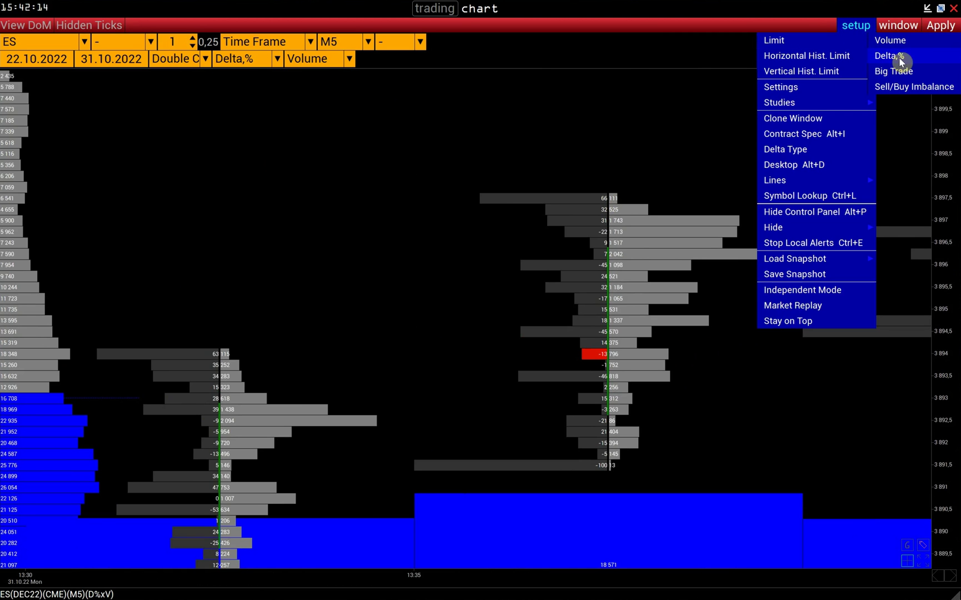
{"action": "left_click", "coordinate": [895, 88]}
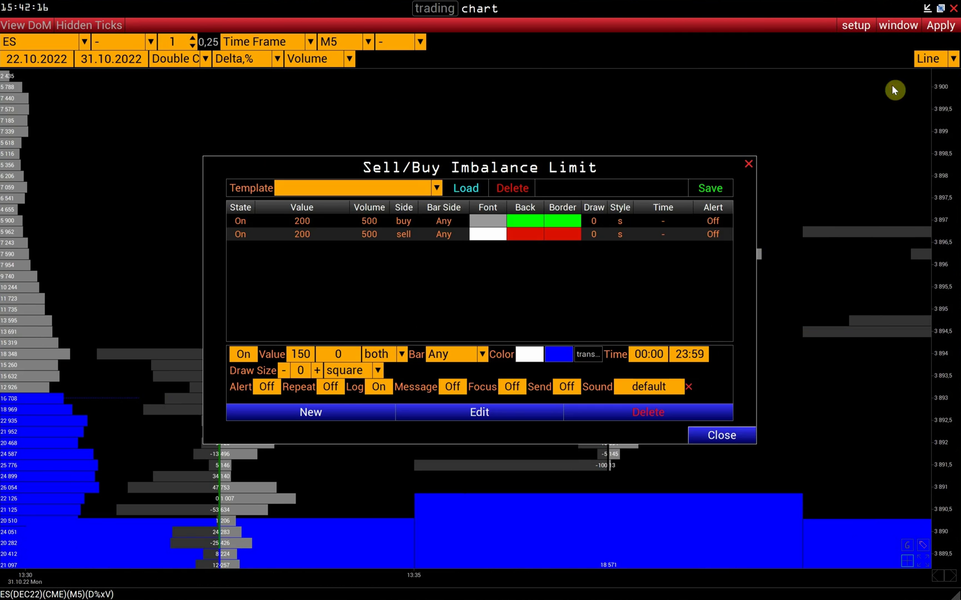
{"action": "left_click", "coordinate": [313, 226]}
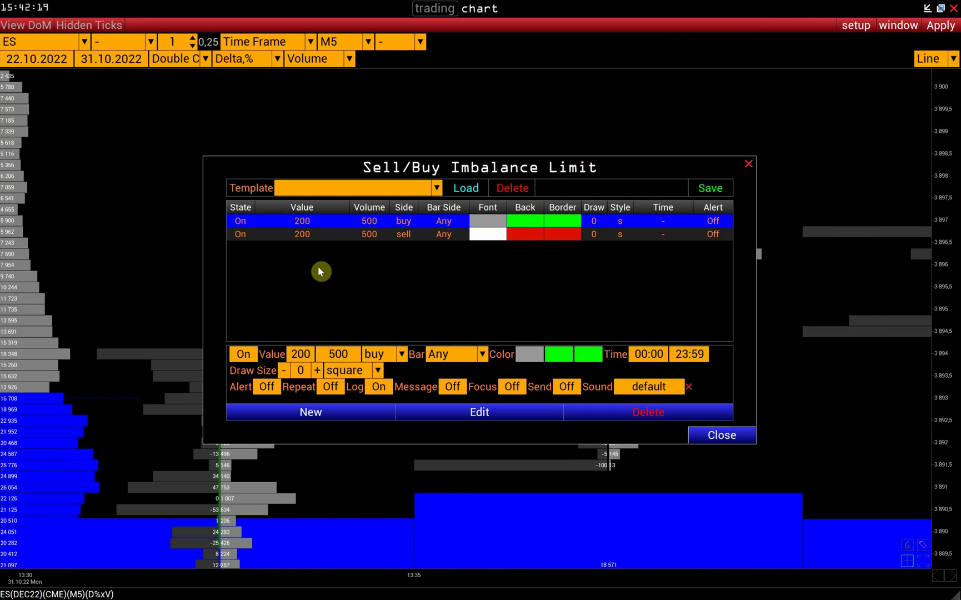
{"action": "left_click", "coordinate": [248, 356]}
{"action": "left_click", "coordinate": [510, 416]}
Switch the sell imbalance rule Off, apply it, and close the limit settings
{"action": "left_click", "coordinate": [333, 234]}
{"action": "left_click", "coordinate": [243, 354]}
{"action": "left_click", "coordinate": [506, 417]}
{"action": "left_click", "coordinate": [700, 436]}
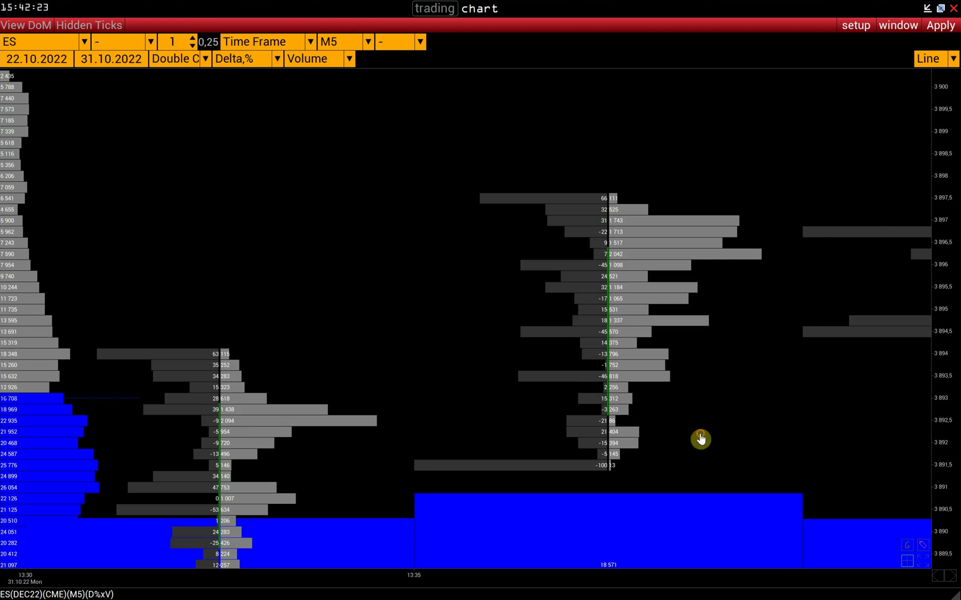
{"action": "left_click", "coordinate": [855, 25]}
In the Delta,% limit settings, enter a limit value of 33 with volume 500
{"action": "mouse_move", "coordinate": [858, 39]}
{"action": "left_click", "coordinate": [886, 57]}
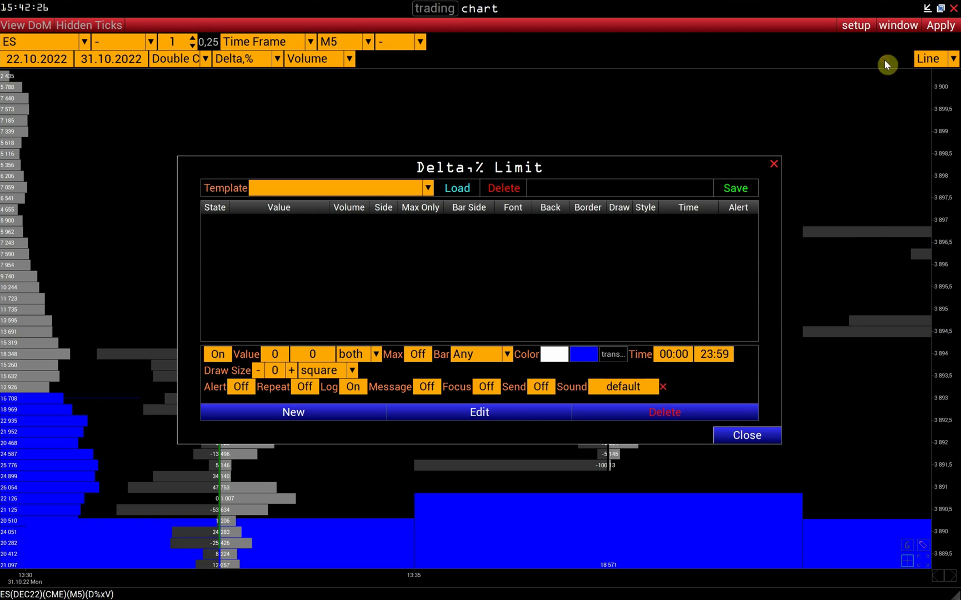
{"action": "left_click", "coordinate": [281, 355]}
{"action": "left_click", "coordinate": [280, 354]}
{"action": "type", "text": "50"}
{"action": "left_click", "coordinate": [284, 355]}
{"action": "type", "text": "33"}
{"action": "left_click", "coordinate": [296, 352]}
{"action": "type", "text": "500"}
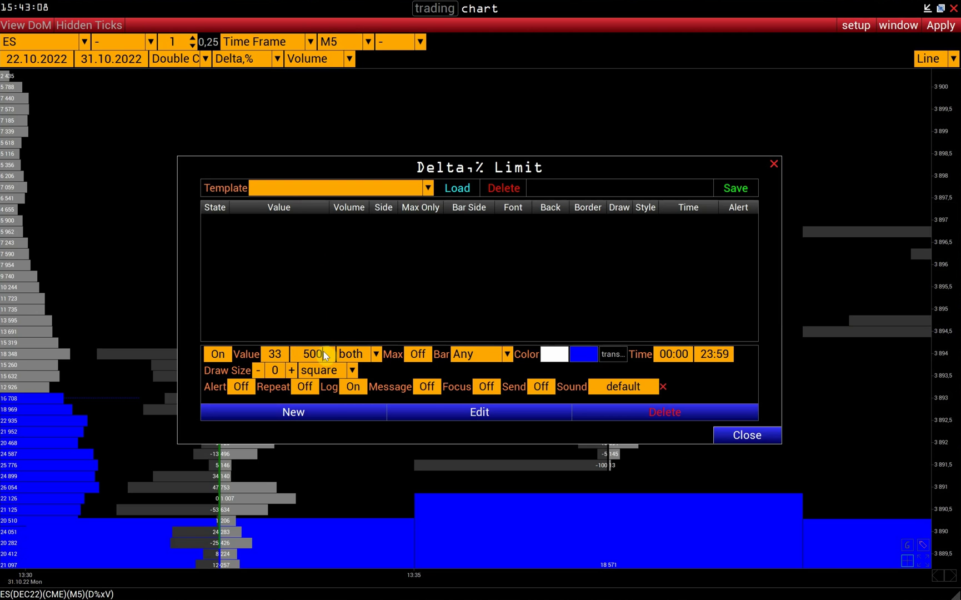
Add the limit as a sell-side rule with red highlight and red border
{"action": "left_click", "coordinate": [366, 360]}
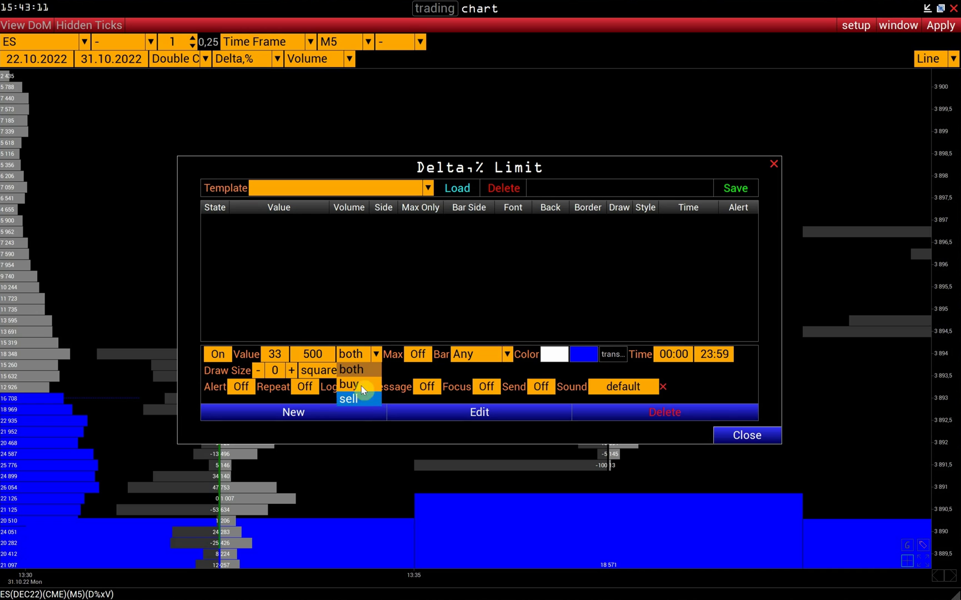
{"action": "left_click", "coordinate": [361, 397]}
{"action": "left_click", "coordinate": [584, 354]}
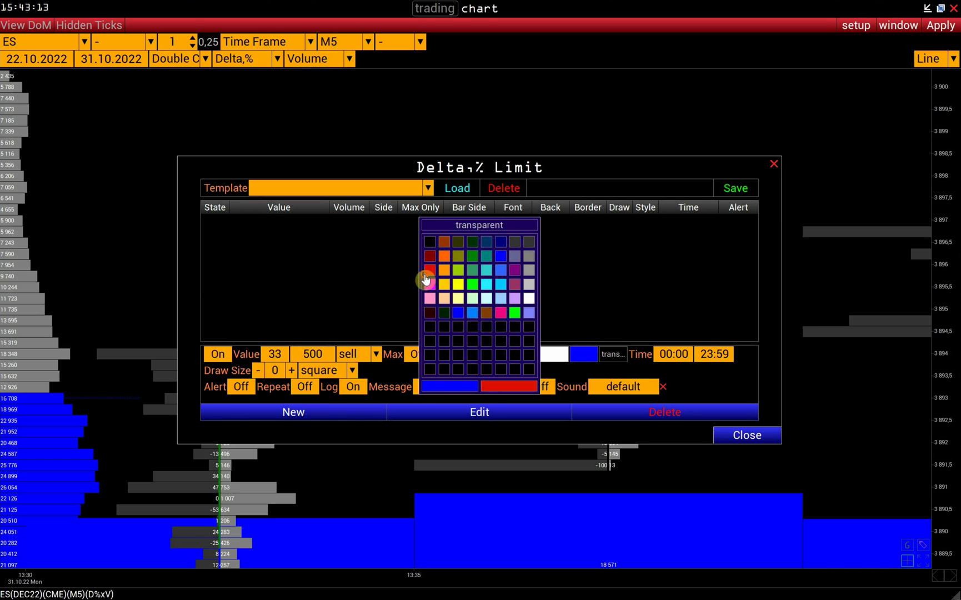
{"action": "left_click", "coordinate": [427, 272]}
{"action": "left_click", "coordinate": [620, 357]}
{"action": "left_click", "coordinate": [429, 272]}
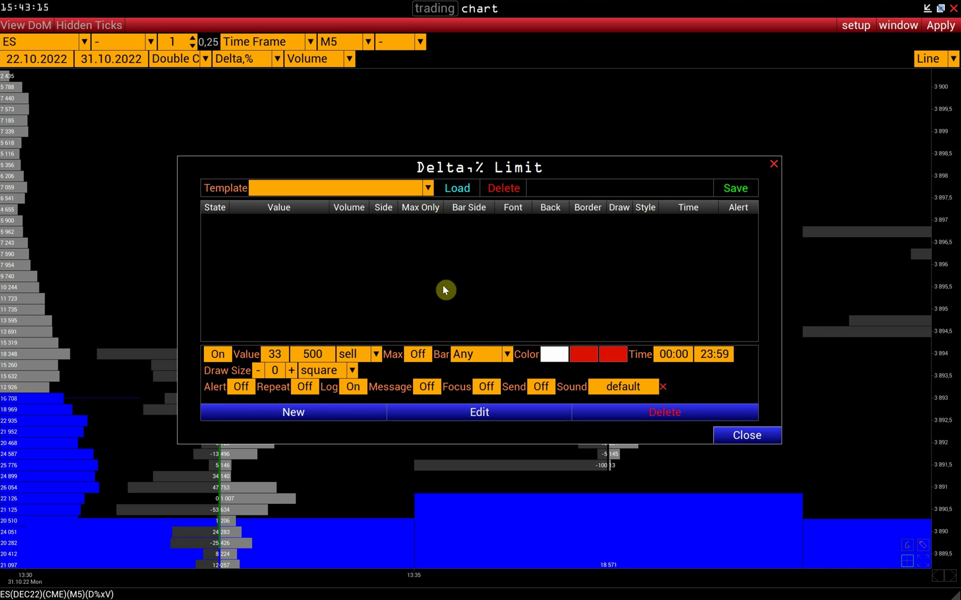
{"action": "left_click", "coordinate": [368, 414]}
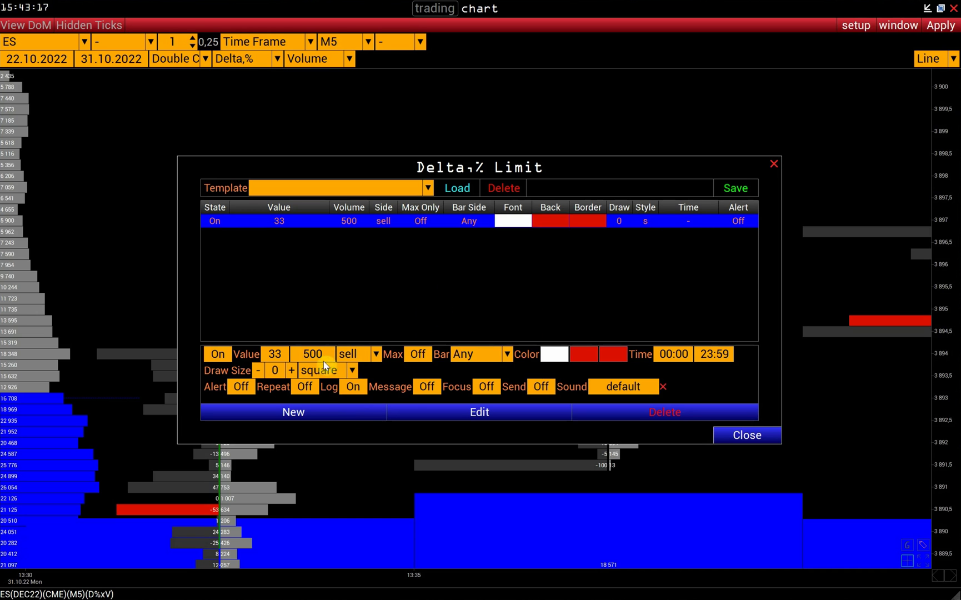
Add a matching buy-side limit with grey text and green highlight and border
{"action": "left_click", "coordinate": [344, 354]}
{"action": "left_click", "coordinate": [346, 385]}
{"action": "left_click", "coordinate": [553, 354]}
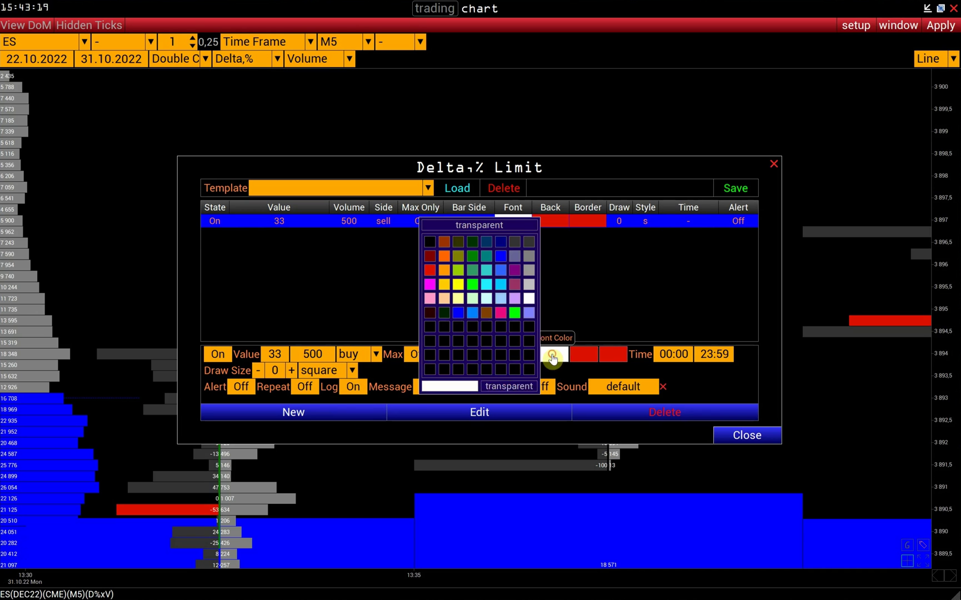
{"action": "left_click", "coordinate": [529, 270]}
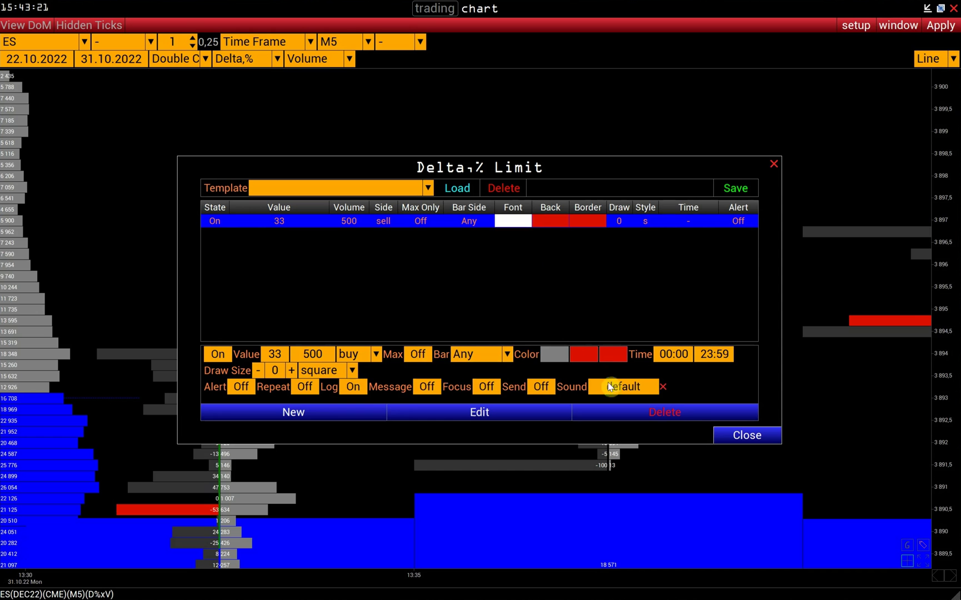
{"action": "left_click", "coordinate": [593, 356]}
{"action": "left_click", "coordinate": [514, 313]}
{"action": "left_click", "coordinate": [614, 351]}
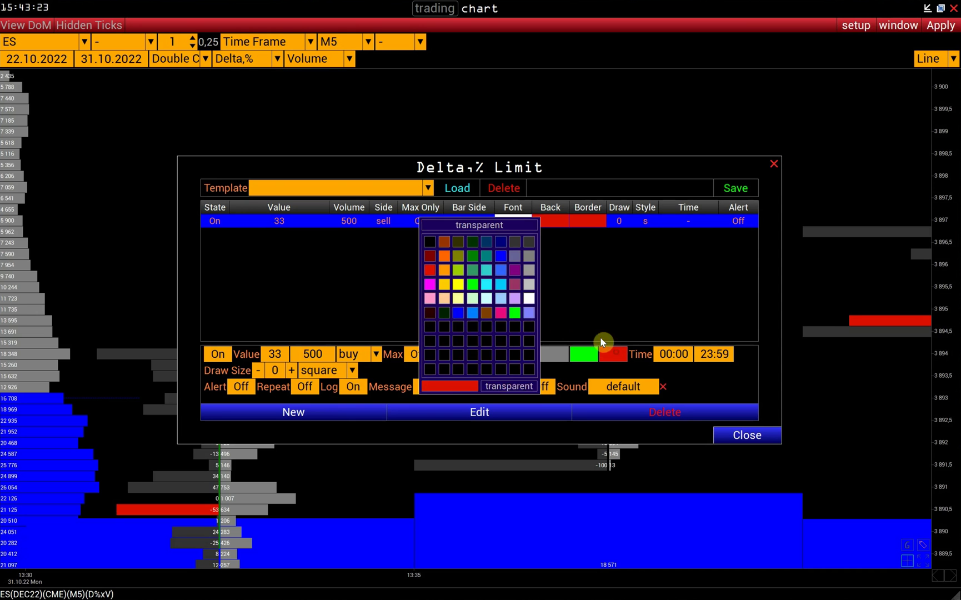
{"action": "left_click", "coordinate": [514, 312]}
{"action": "left_click", "coordinate": [327, 412]}
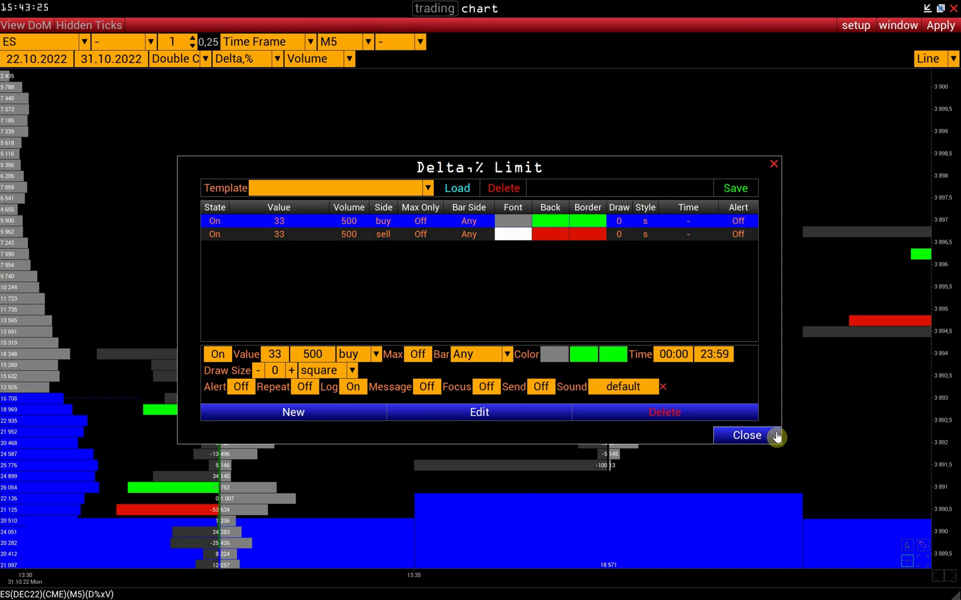
{"action": "left_click", "coordinate": [751, 435]}
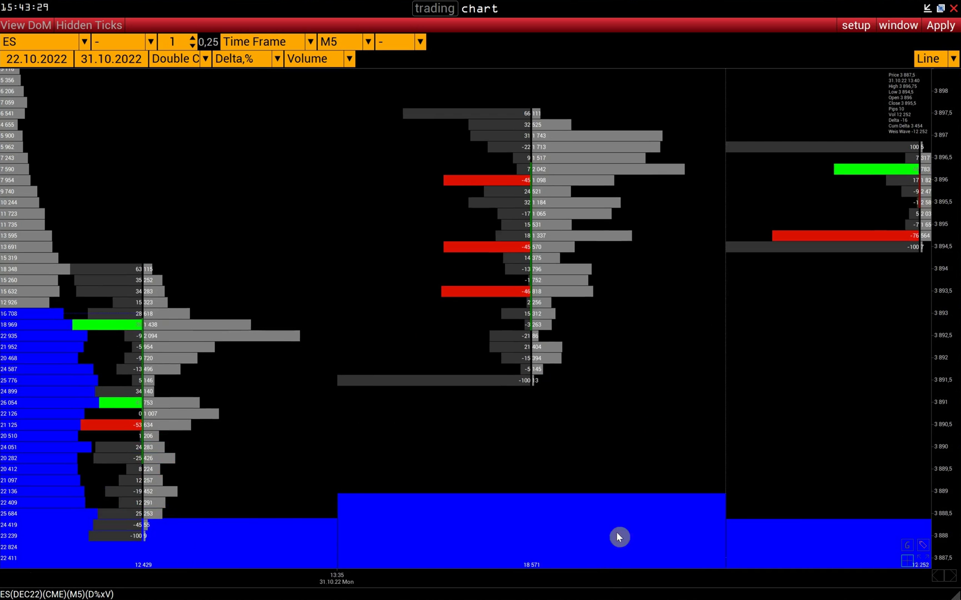
Rescale the chart to show the 13:15–14:00 bars, then bring up the left cluster type list
{"action": "scroll", "coordinate": [620, 579], "scroll_direction": "down", "scroll_amount": 5}
{"action": "scroll", "coordinate": [766, 579], "scroll_direction": "down", "scroll_amount": 5}
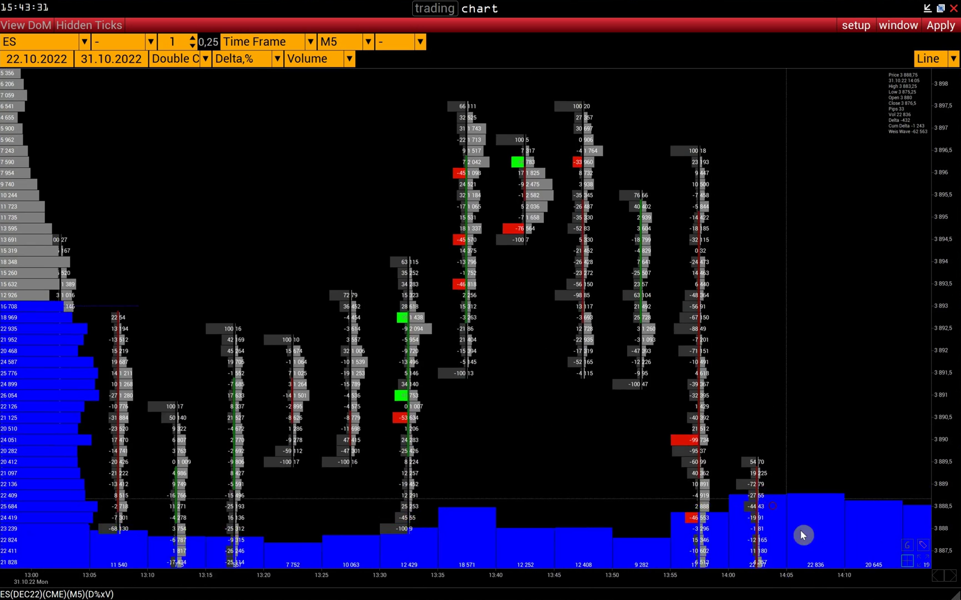
{"action": "left_click_drag", "start_coordinate": [946, 434], "coordinate": [635, 425]}
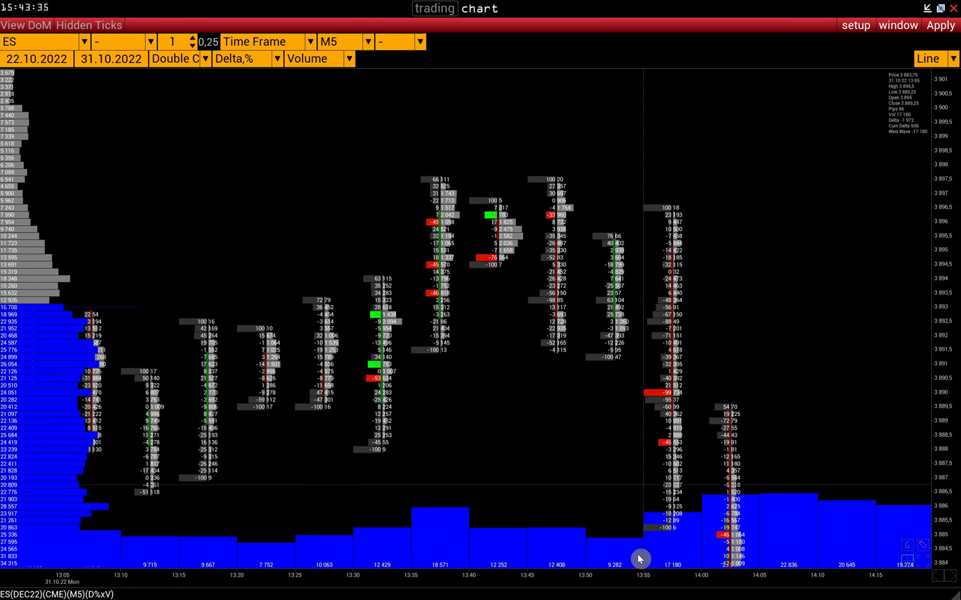
{"action": "scroll", "coordinate": [622, 579], "scroll_direction": "up", "scroll_amount": 4}
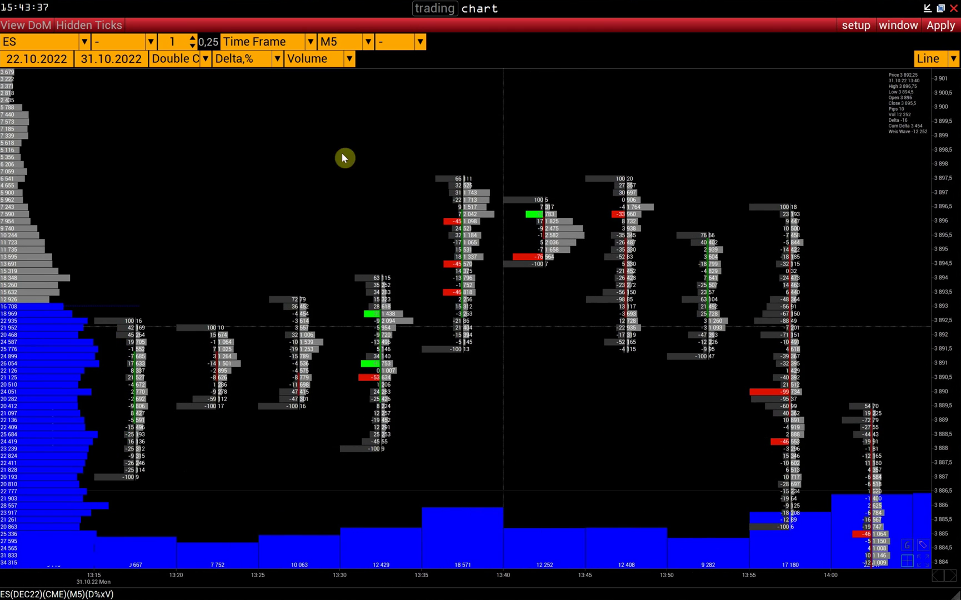
{"action": "left_click", "coordinate": [247, 60]}
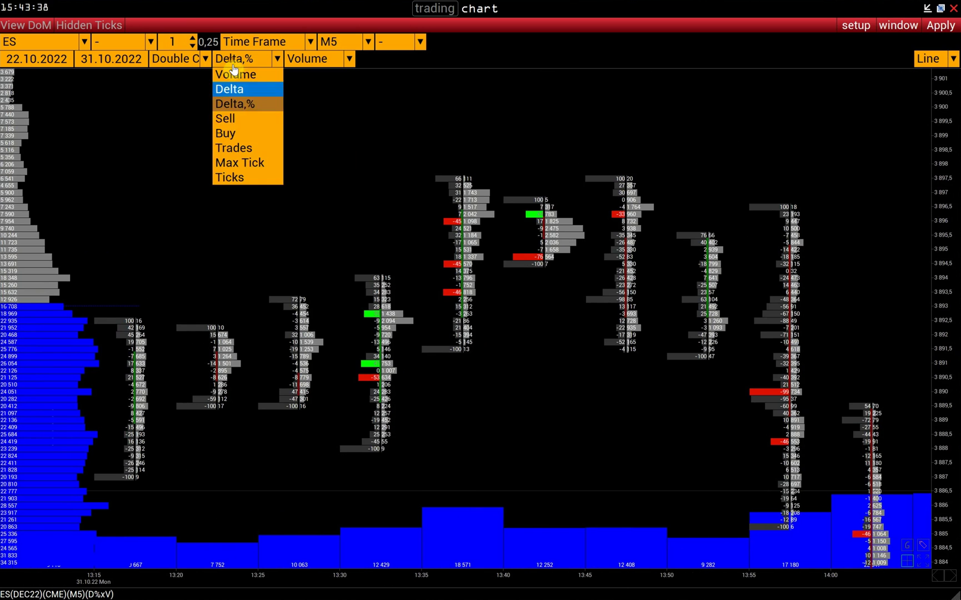
Switch the clusters from Sell/Buy to Delta on the left and Volume on the right
{"action": "left_click", "coordinate": [238, 119]}
{"action": "left_click", "coordinate": [302, 62]}
{"action": "left_click", "coordinate": [302, 133]}
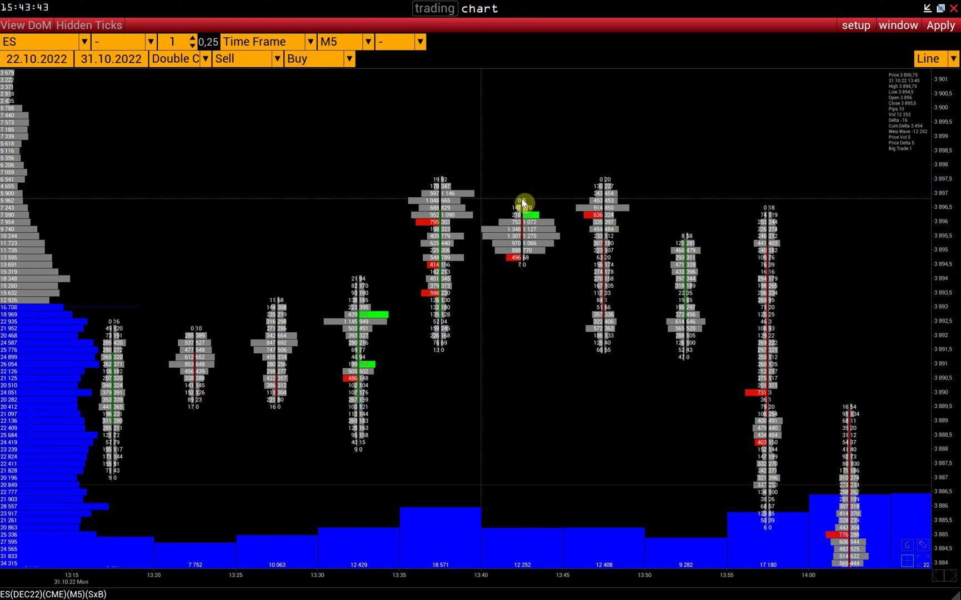
{"action": "left_click", "coordinate": [265, 58]}
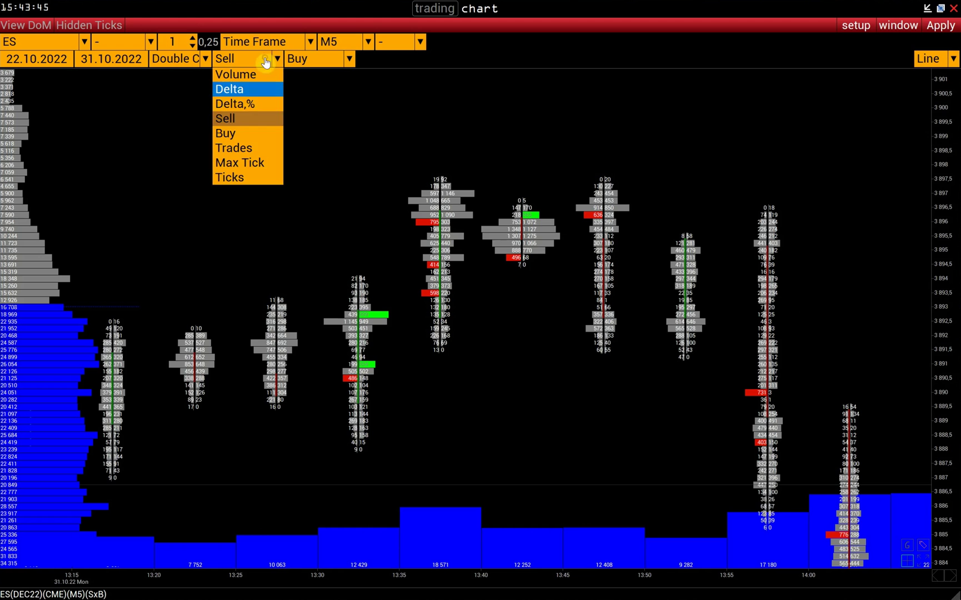
{"action": "left_click", "coordinate": [245, 92]}
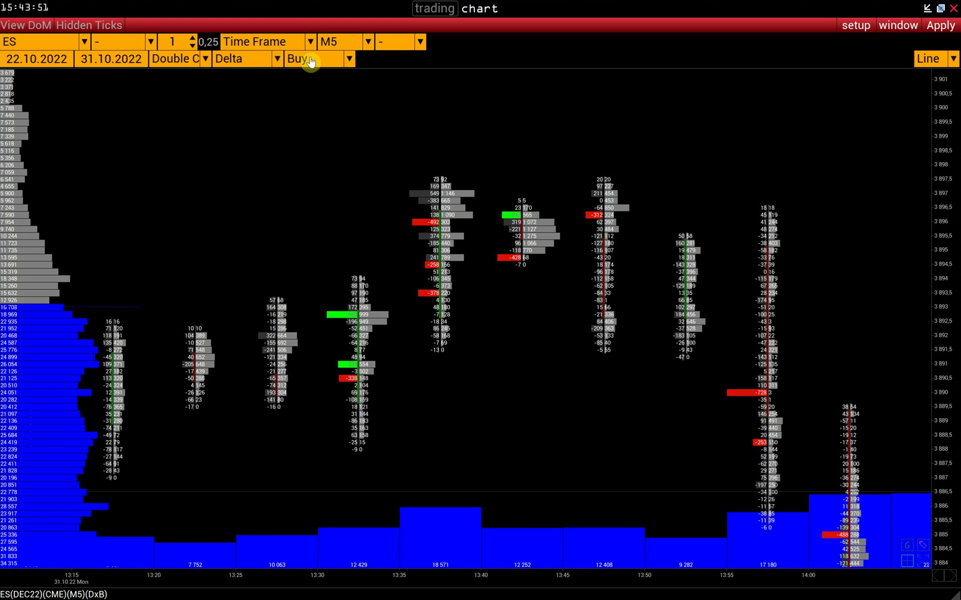
{"action": "left_click", "coordinate": [308, 60]}
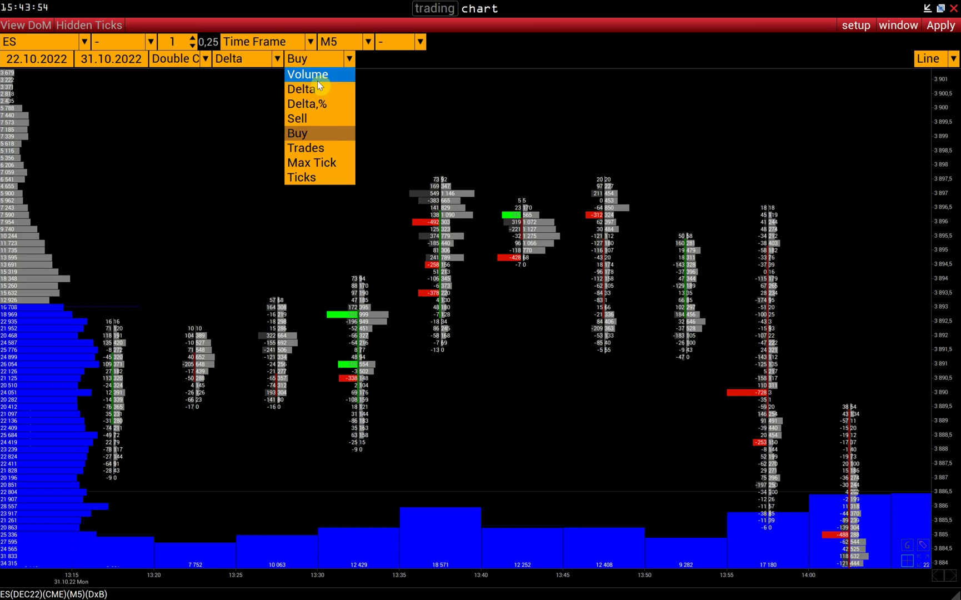
{"action": "left_click", "coordinate": [316, 78]}
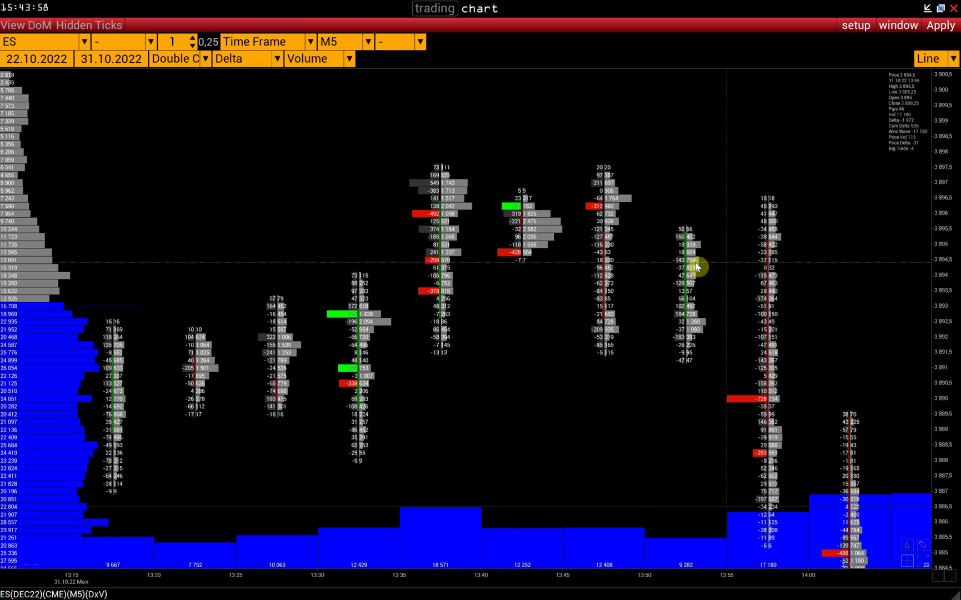